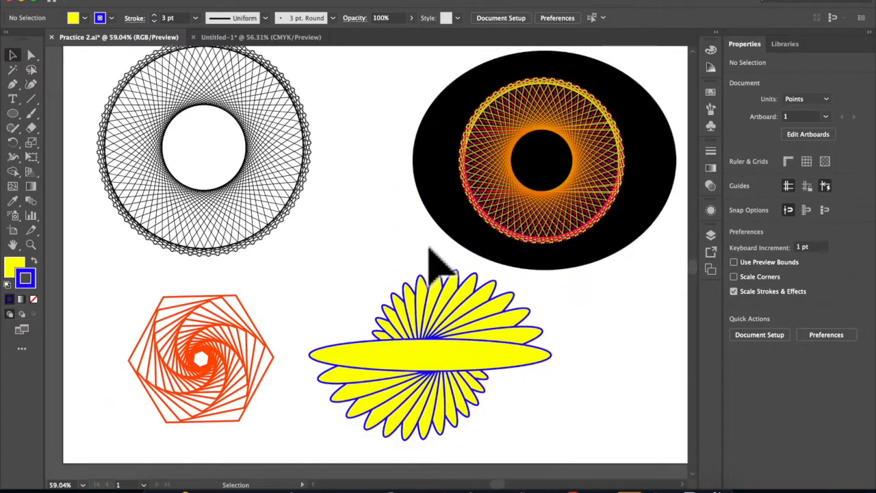
- Switch from the example spirographs in Practice 2.ai to the blank artboard of the Untitled-1 document
scroll(440, 264, "up", 7)
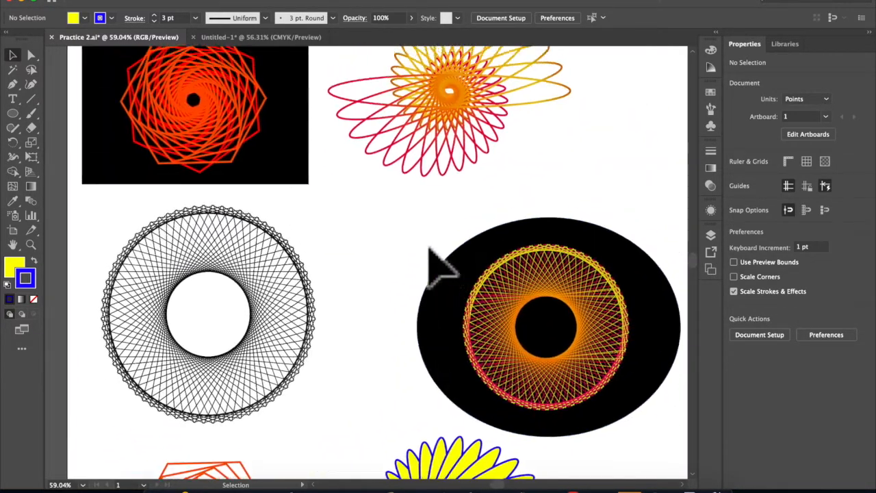
left_click(297, 38)
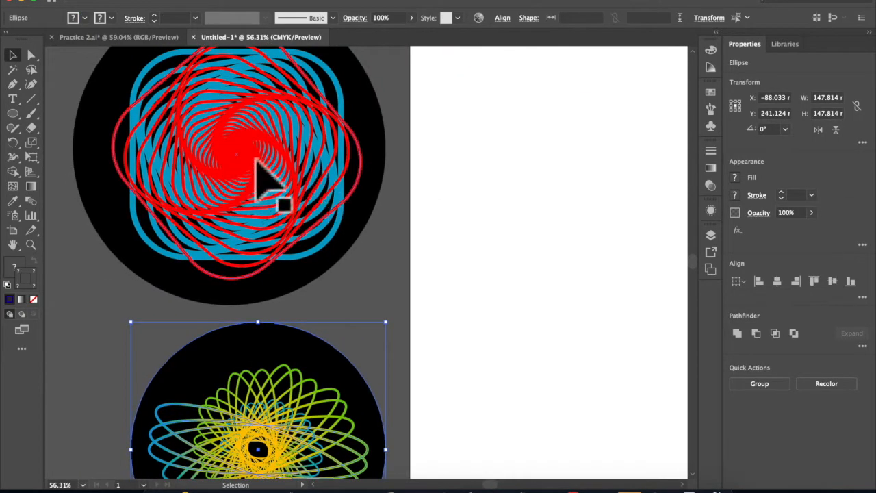
scroll(479, 230, "right", 5)
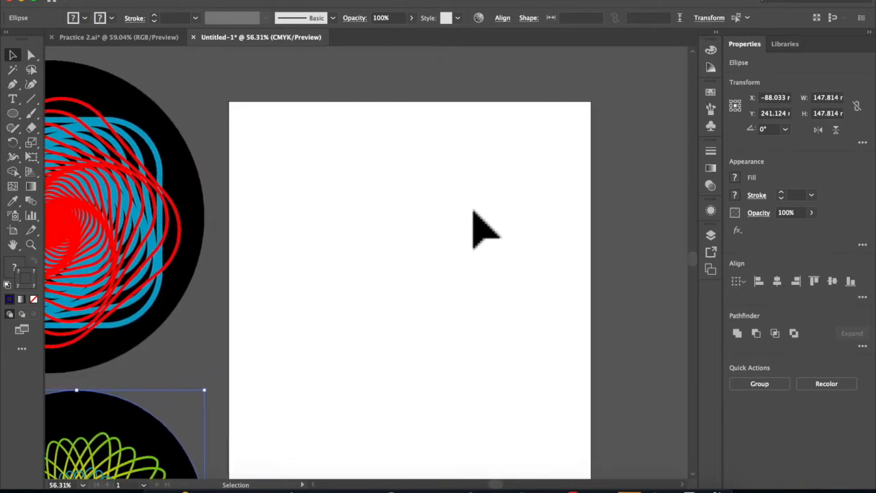
left_click(13, 114)
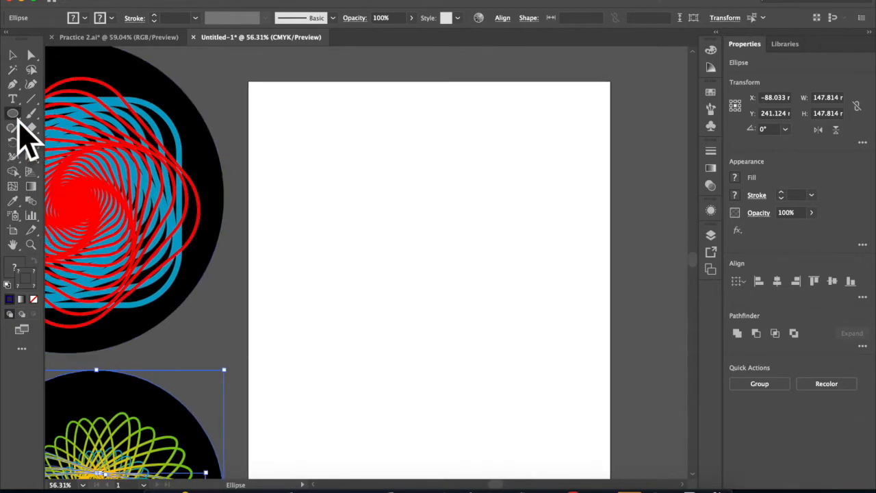
left_click(17, 117)
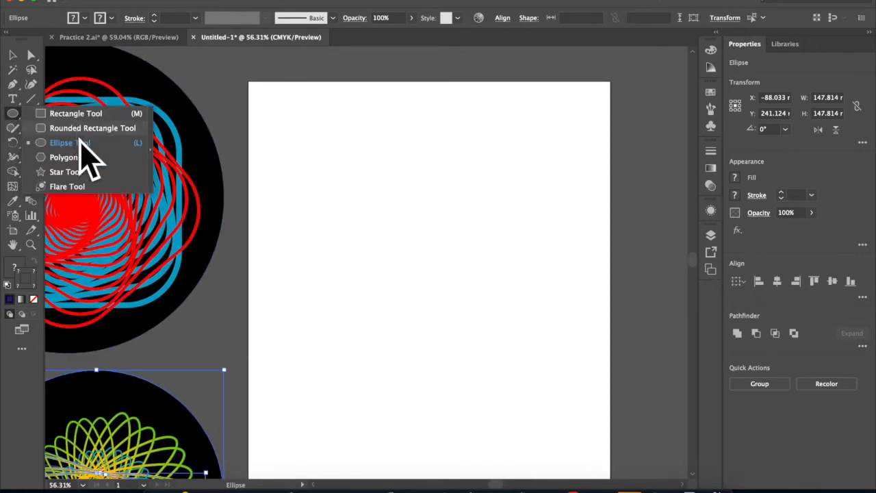
left_click(312, 120)
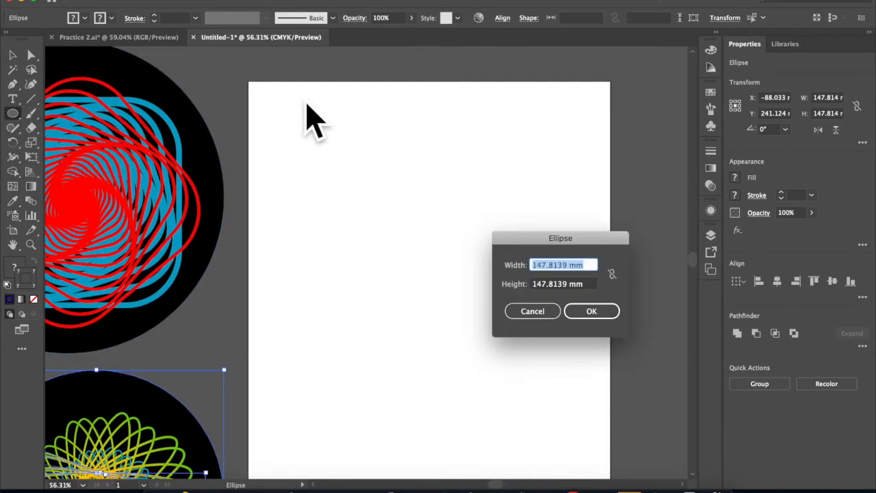
left_click(539, 311)
scroll(251, 280, "left", 10)
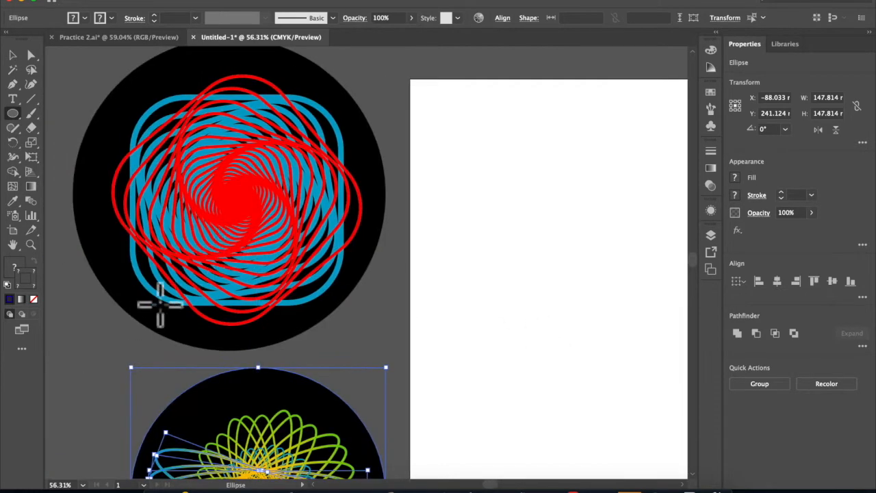
left_click(164, 299)
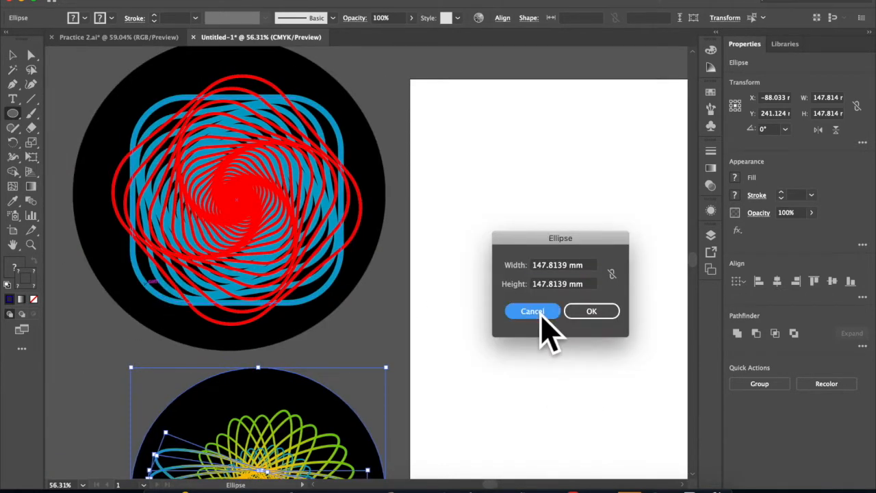
left_click(538, 310)
- Inspect the blue rounded rectangle and the lower black background circle in the example spirographs beside the artboard
left_click(13, 55)
left_click(268, 113)
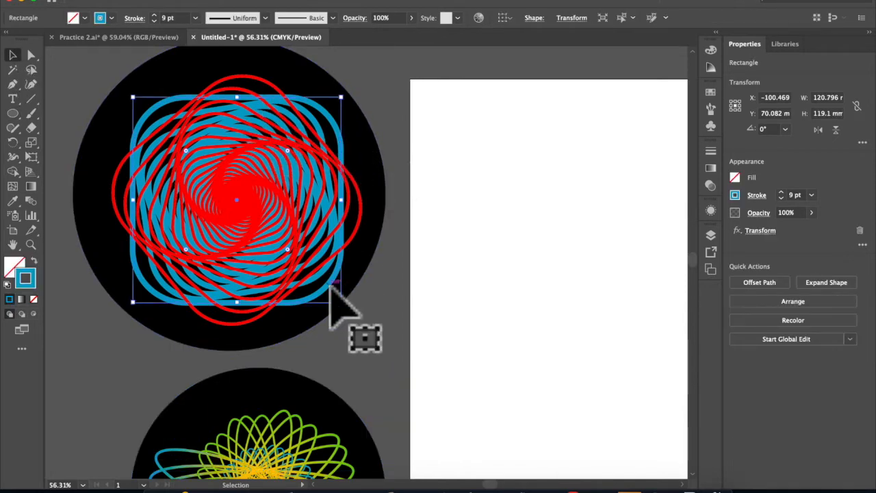
scroll(331, 287, "down", 3)
scroll(330, 288, "down", 2)
left_click(217, 409)
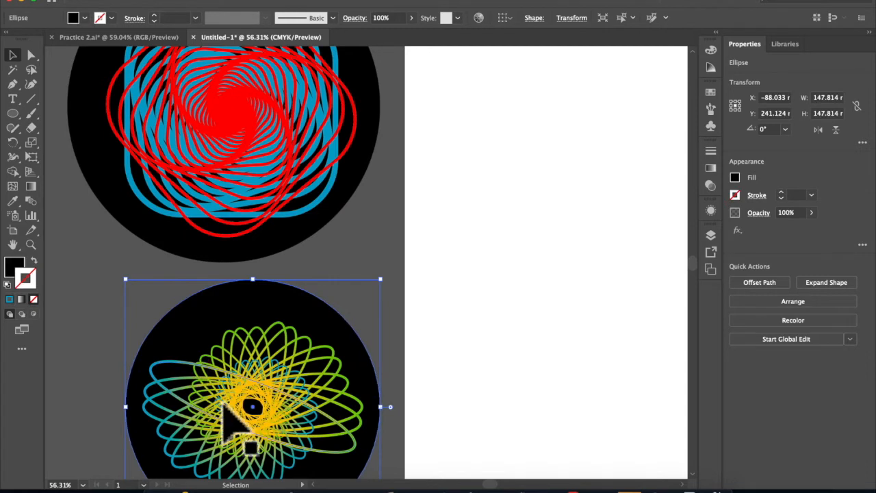
- Draw a hexagon about 99 mm wide and 114 mm high with the Polygon tool and move it to the upper middle of the artboard
left_click(14, 120)
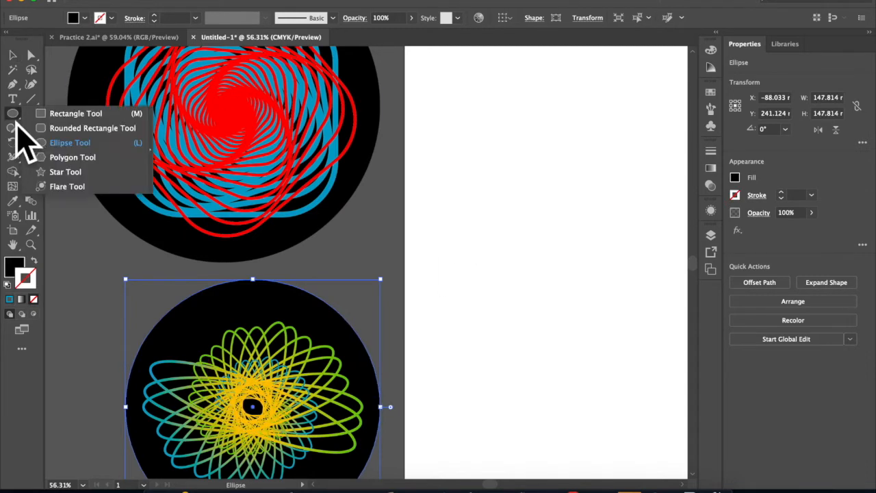
left_click(84, 158)
scroll(470, 186, "right", 5)
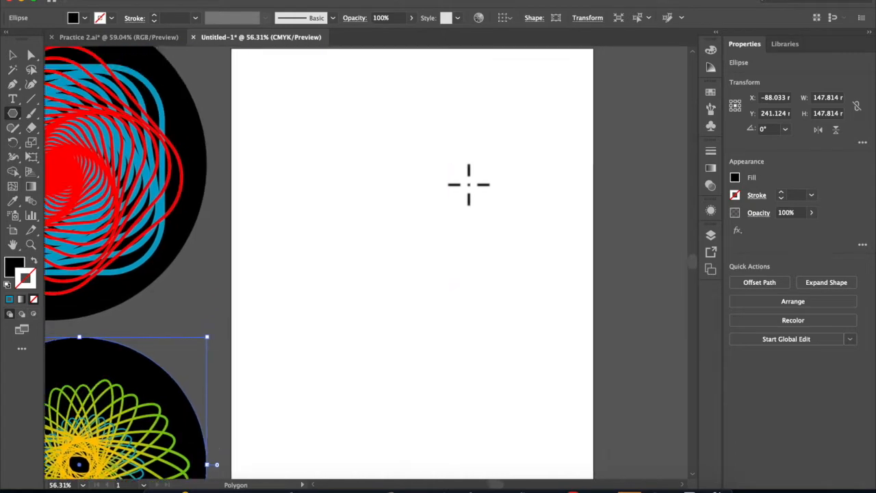
left_click_drag(327, 129, 429, 194)
left_click(13, 55)
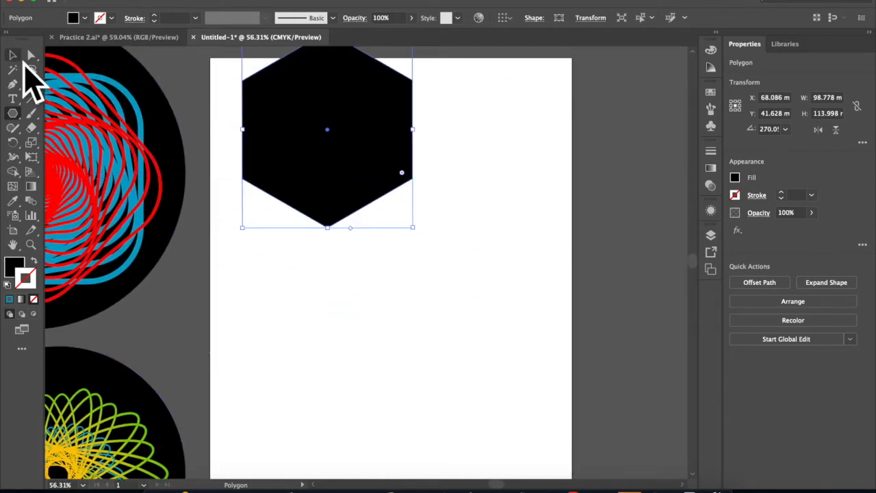
left_click_drag(342, 115, 417, 187)
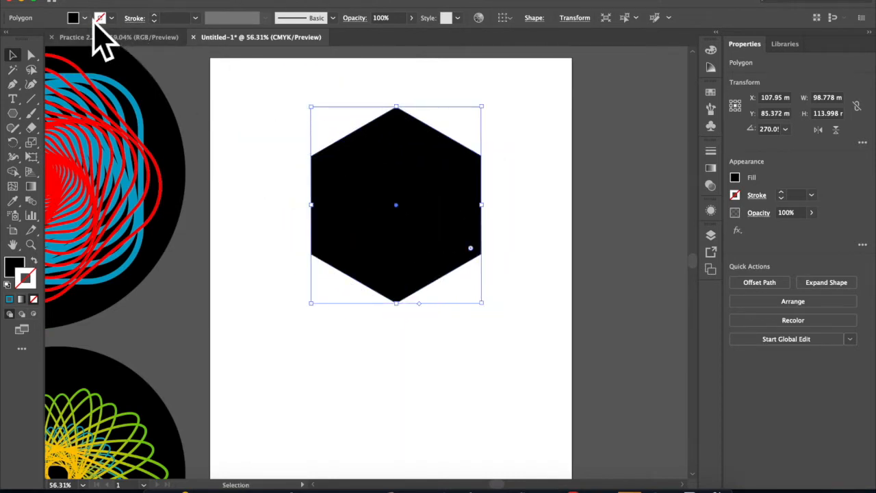
- Give the hexagon no fill and a 3 pt black stroke
left_click(84, 18)
left_click(9, 39)
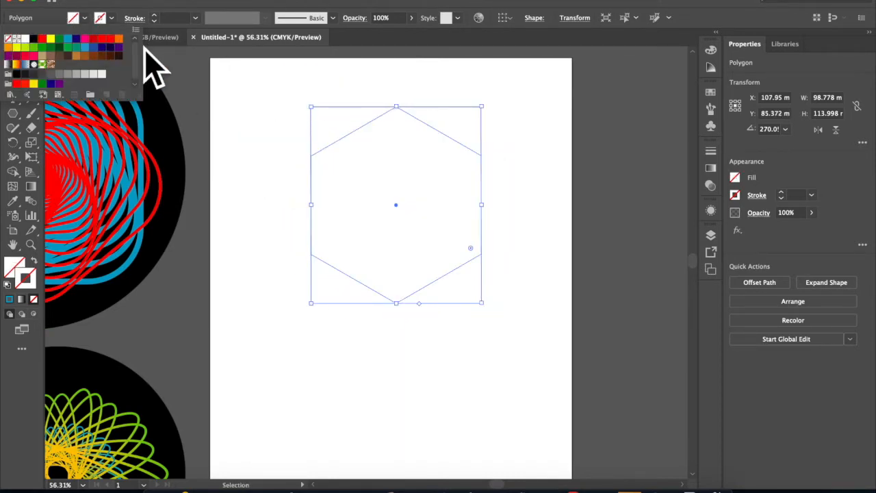
left_click(154, 15)
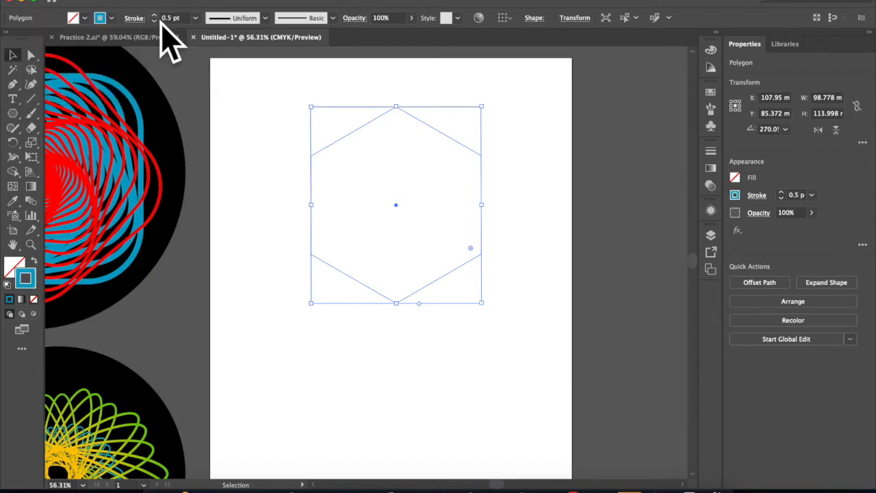
left_click(154, 15)
left_click(154, 15)
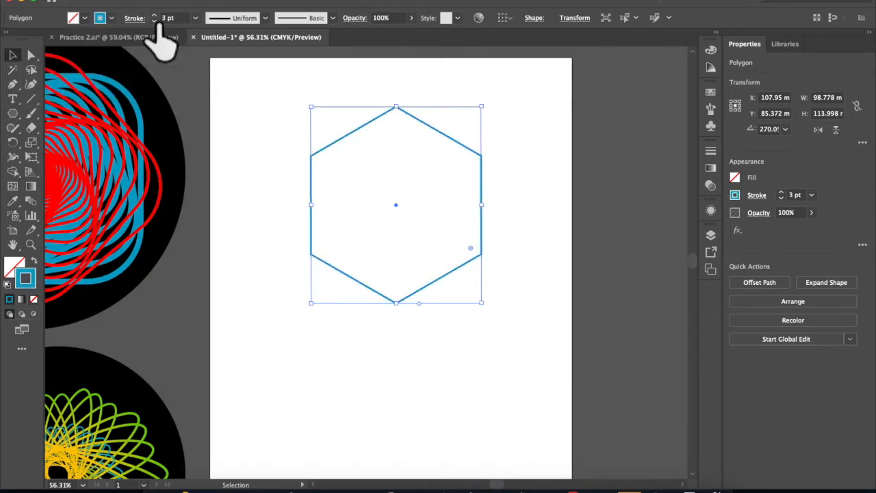
left_click(111, 18)
left_click(33, 39)
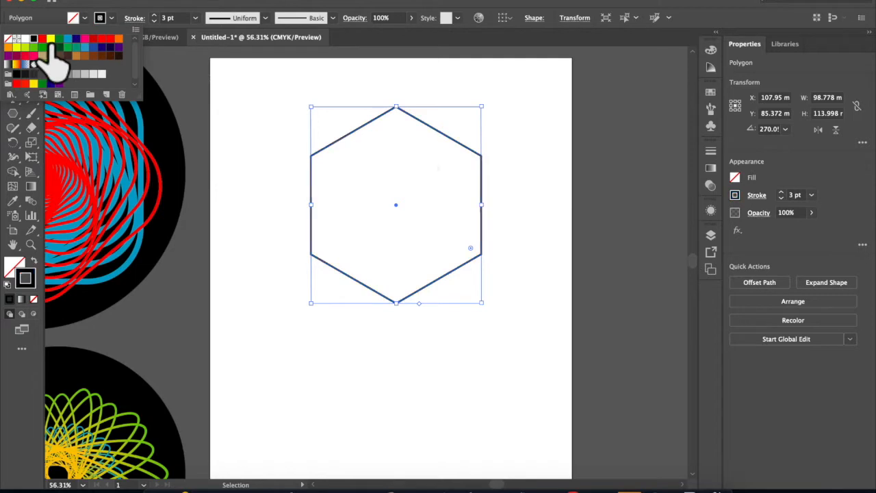
left_click(553, 172)
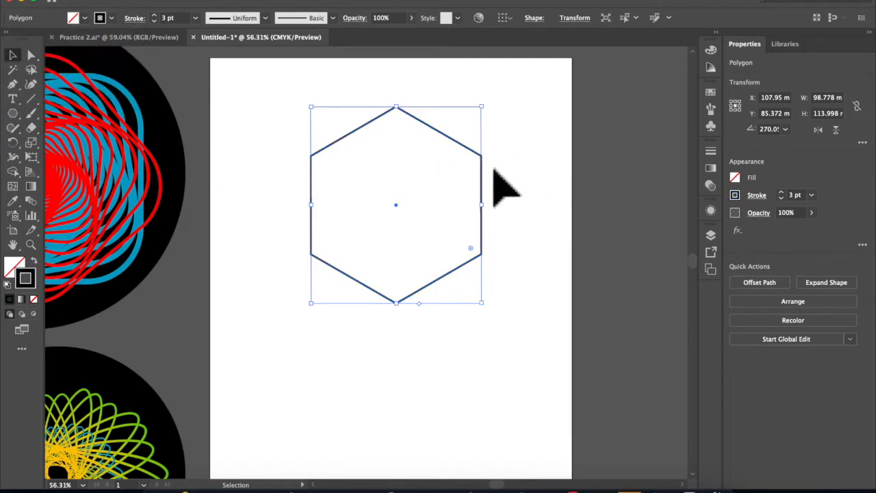
- Start a Distort & Transform Transform effect on the hexagon with a 10° rotation and 10 copies, and preview it
left_click(270, 1)
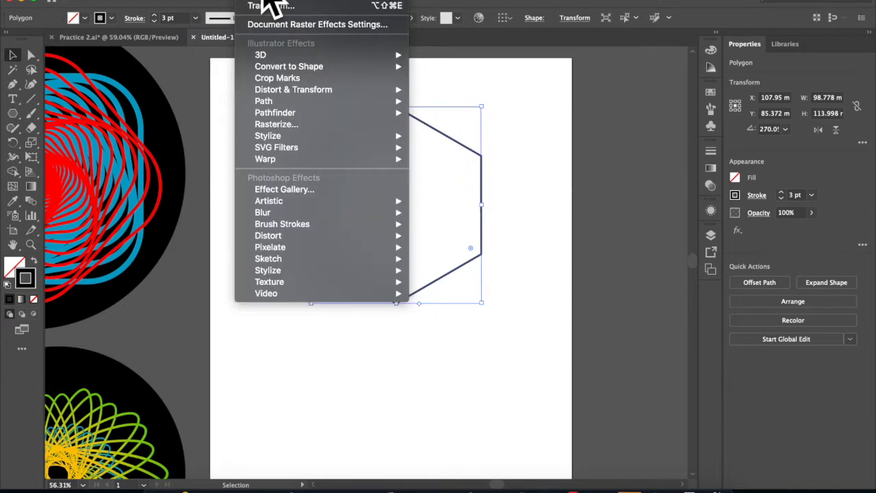
mouse_move(301, 92)
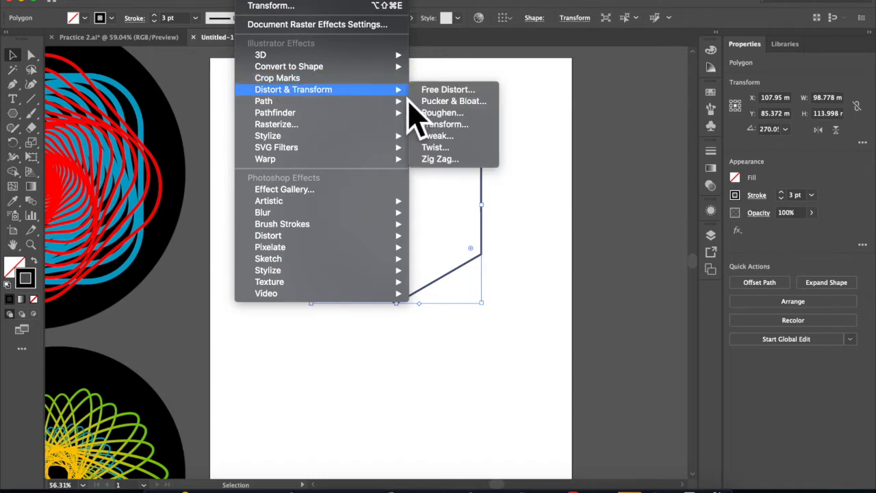
left_click(467, 128)
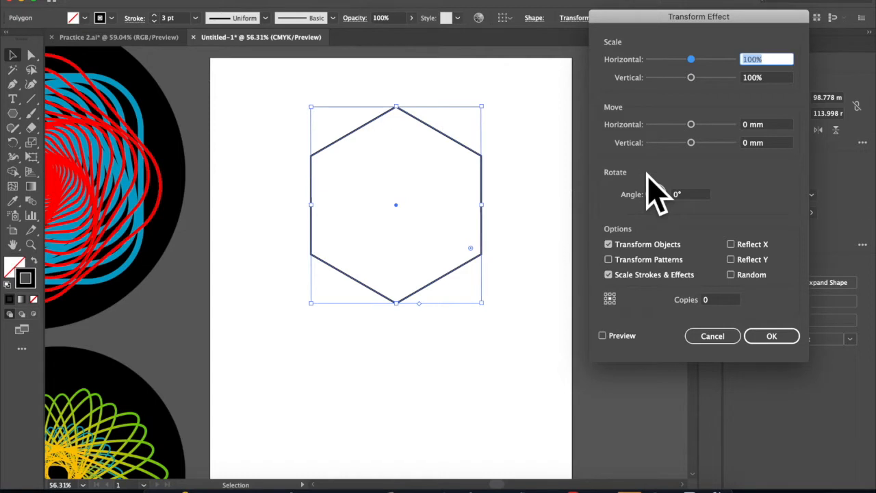
left_click(166, 1)
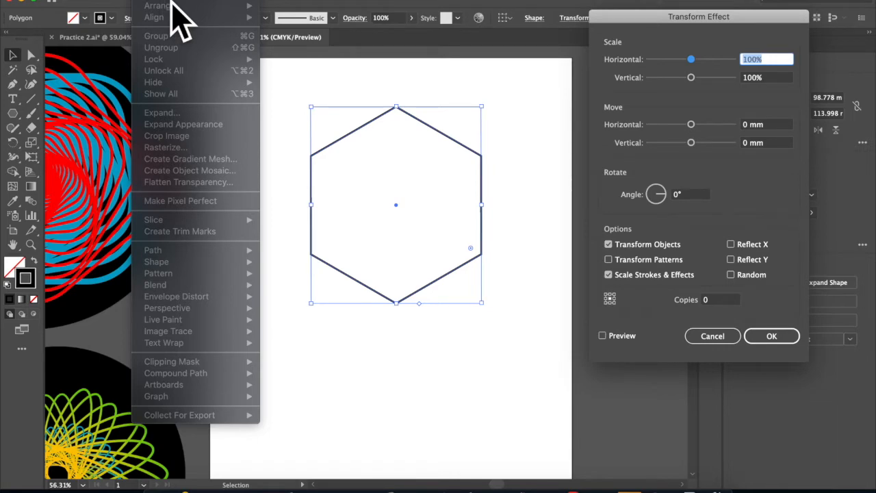
left_click(660, 51)
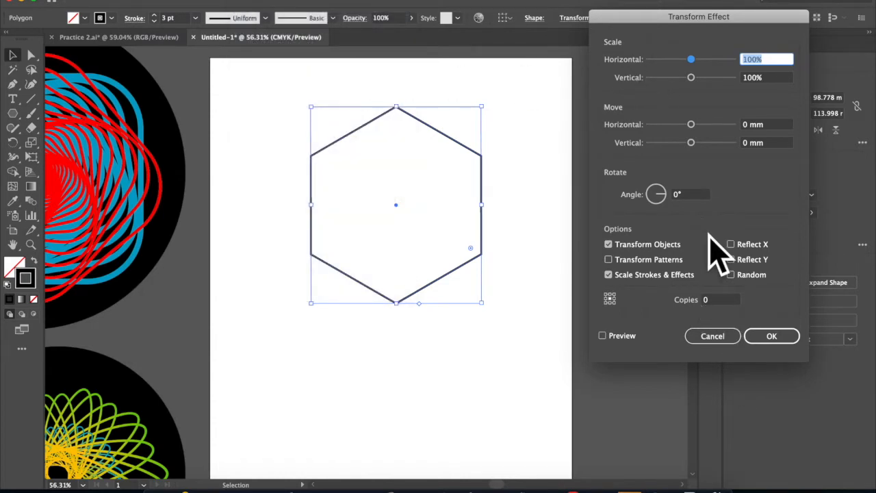
left_click(700, 199)
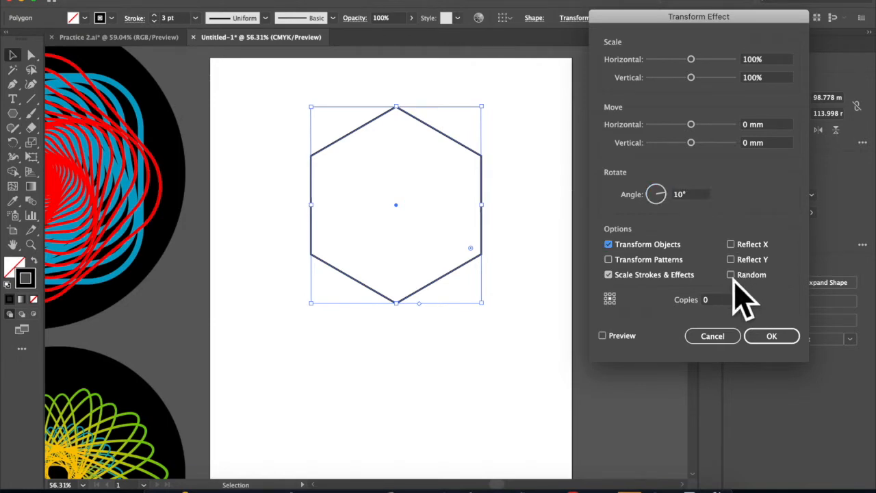
left_click(724, 302)
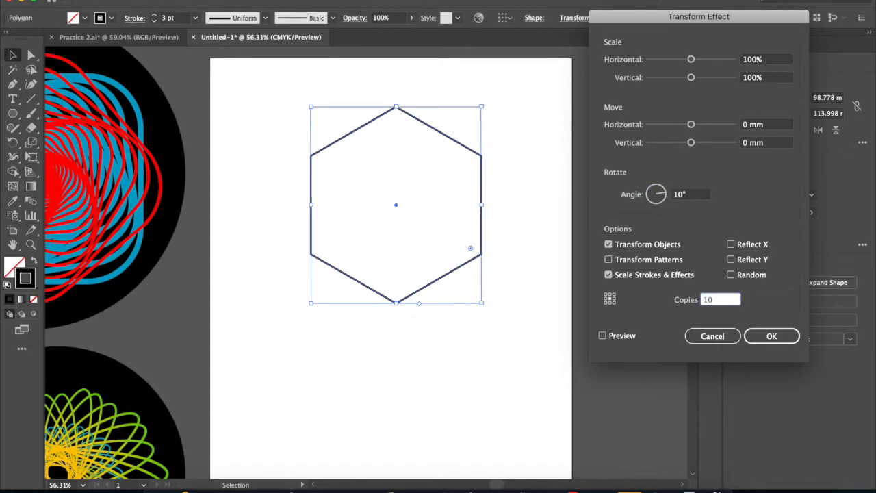
left_click(603, 336)
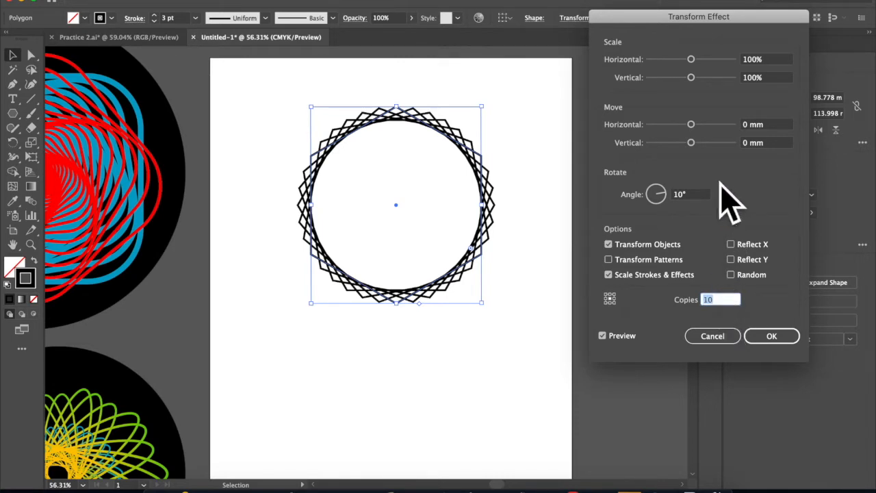
- Set the effect's rotation angle to 360/20 and the copies to 20, and apply it to the hexagon
left_click(697, 200)
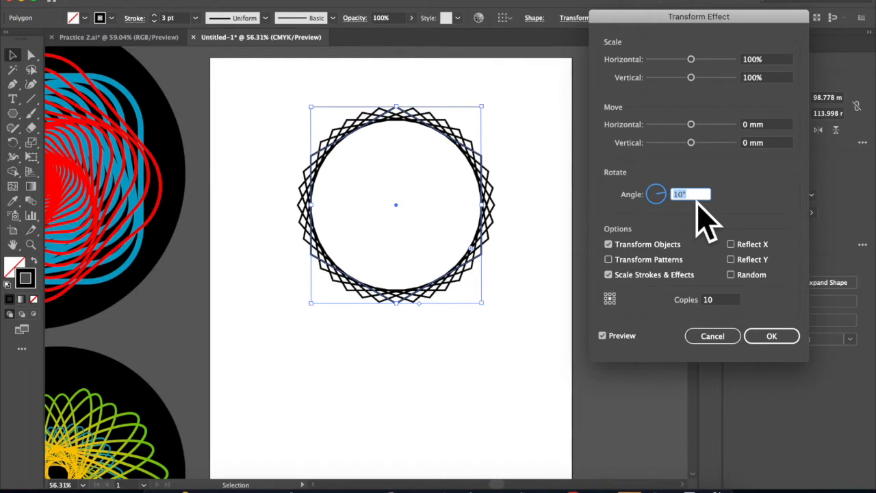
type("360/20")
key("Tab")
left_click(727, 303)
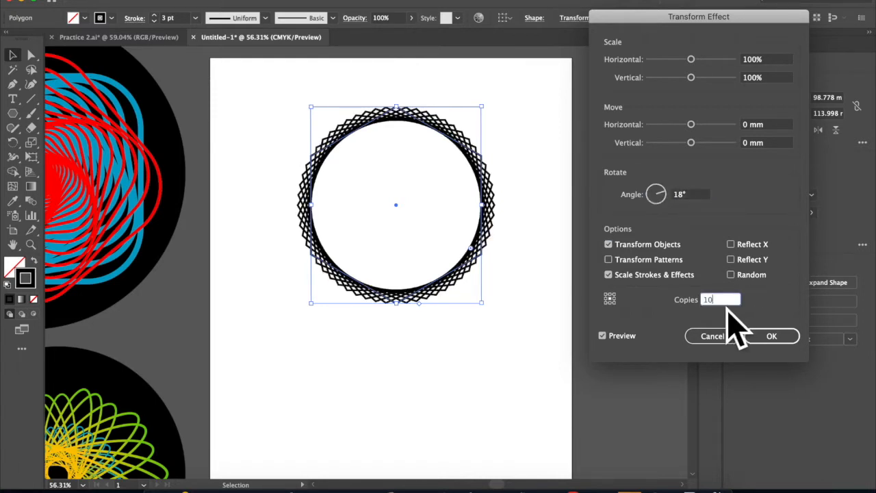
key("Tab")
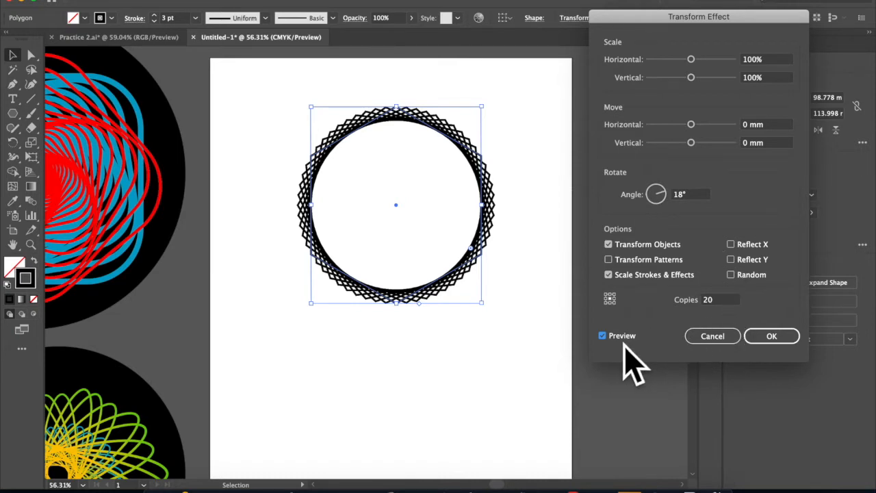
left_click(770, 336)
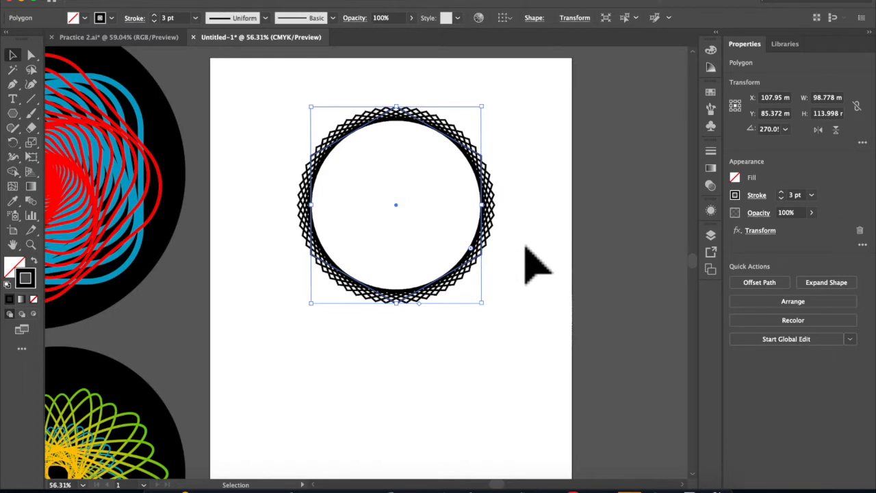
- Reselect the spirograph ring and display its Appearance attributes
left_click(517, 248)
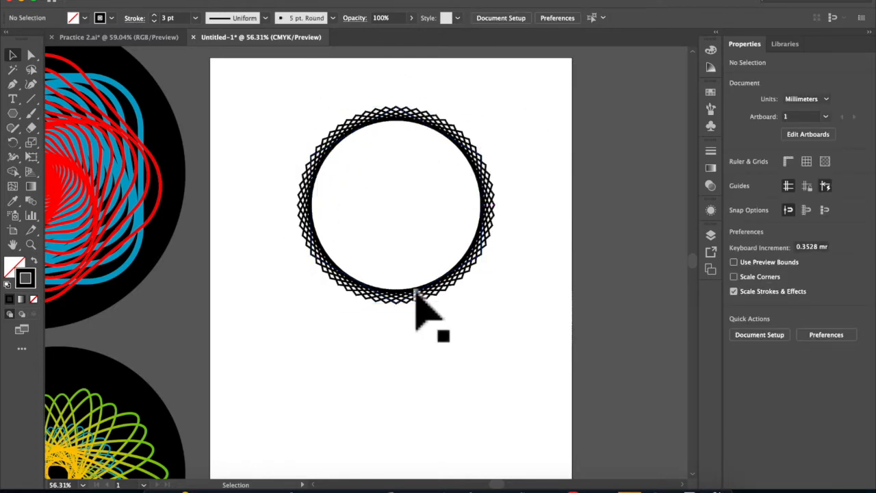
left_click(444, 290)
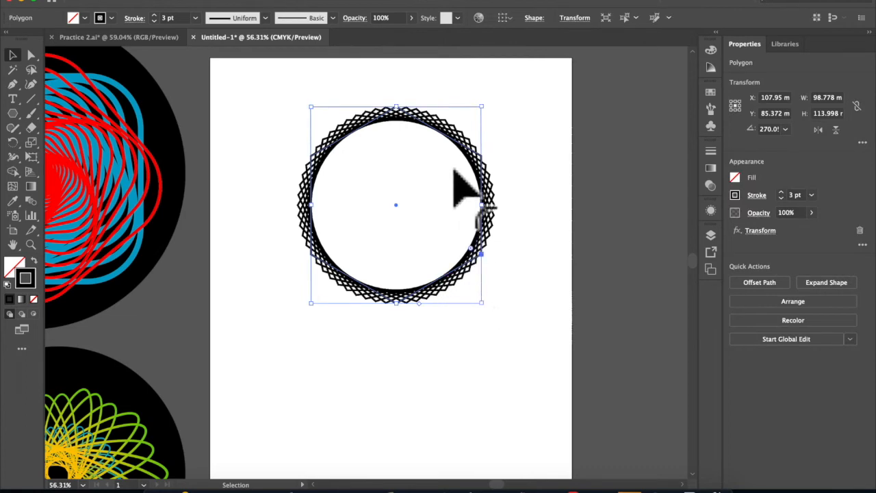
left_click(329, 2)
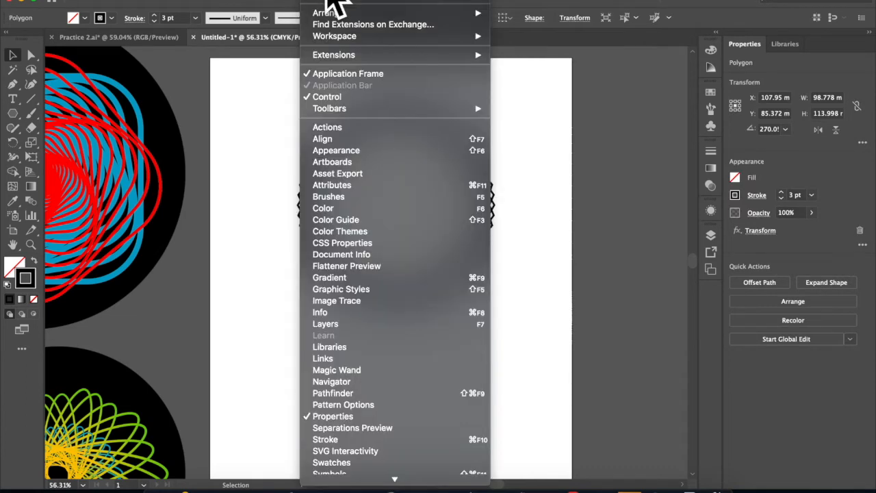
left_click(345, 152)
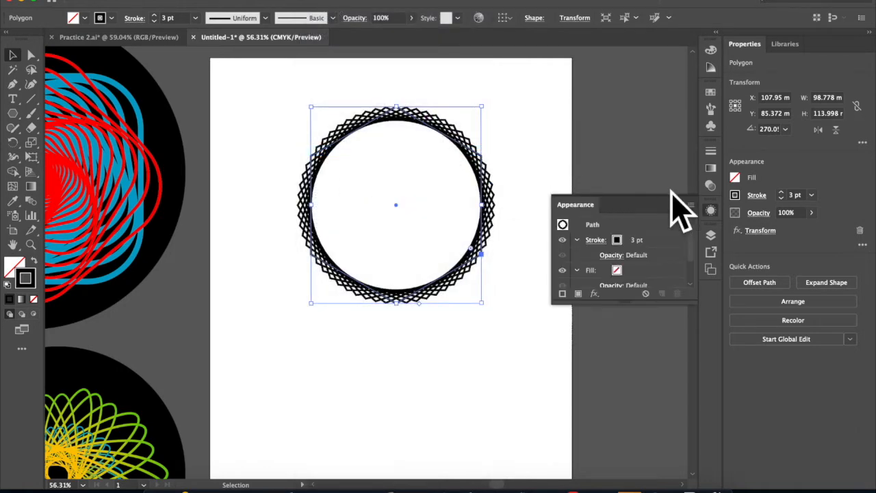
- Edit the hexagon's existing Transform effect, setting horizontal and vertical scale to 95% and previewing it with Scale Strokes & Effects on
left_click_drag(654, 208, 644, 121)
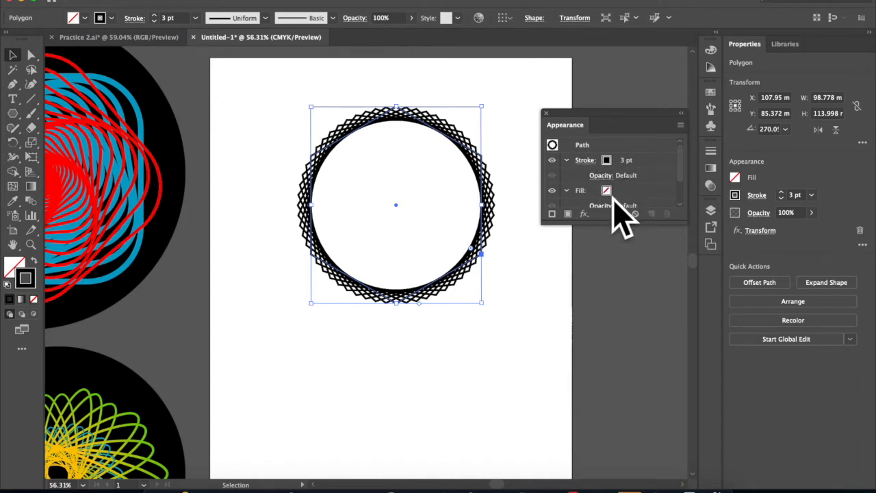
scroll(622, 214, "down", 3)
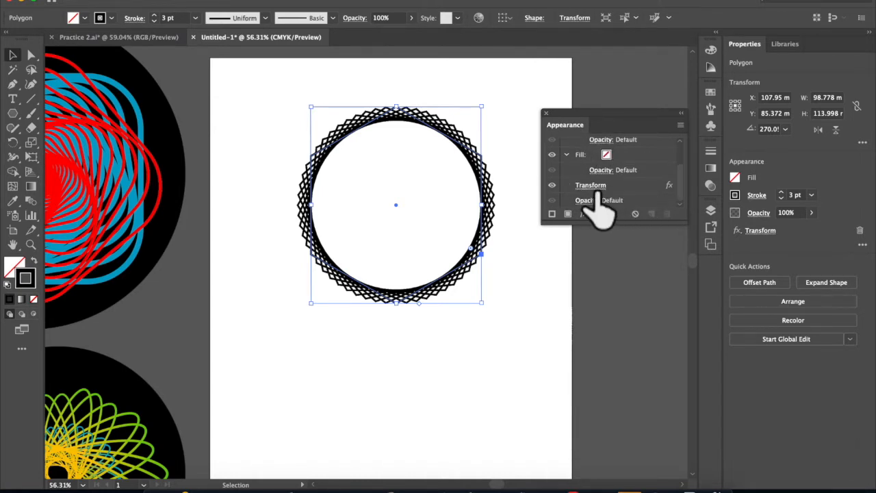
left_click(596, 188)
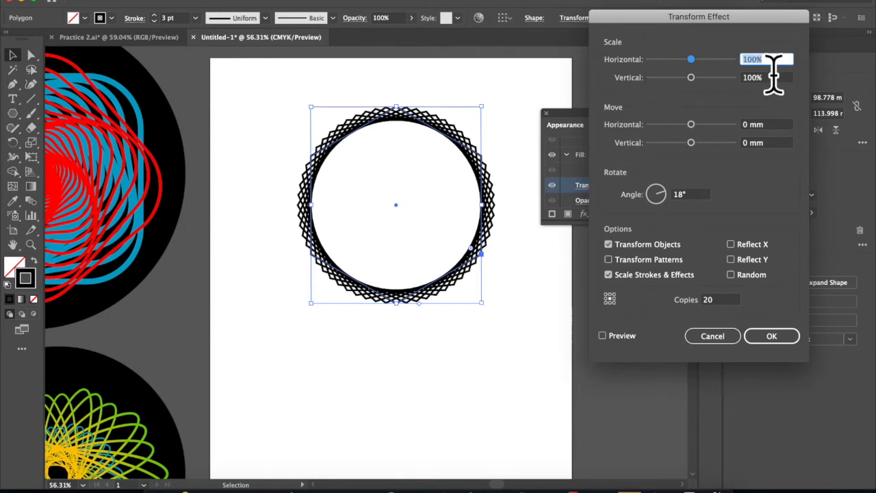
type("95")
key("Tab")
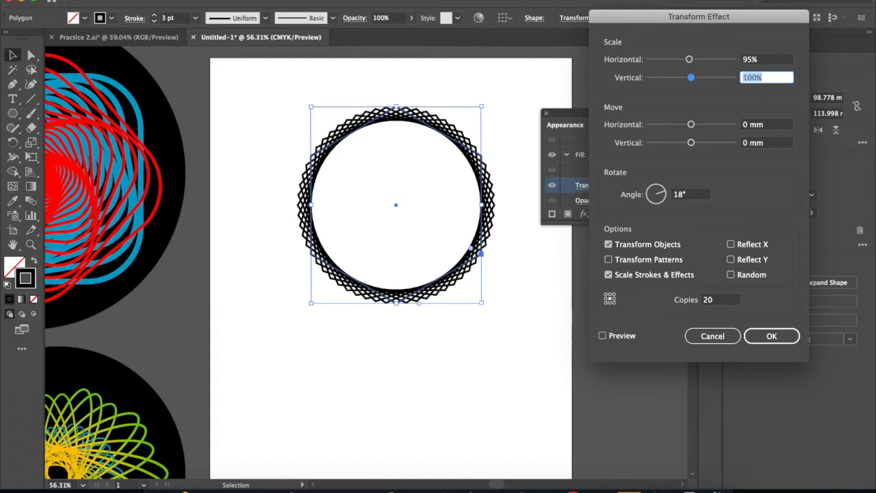
key("Tab")
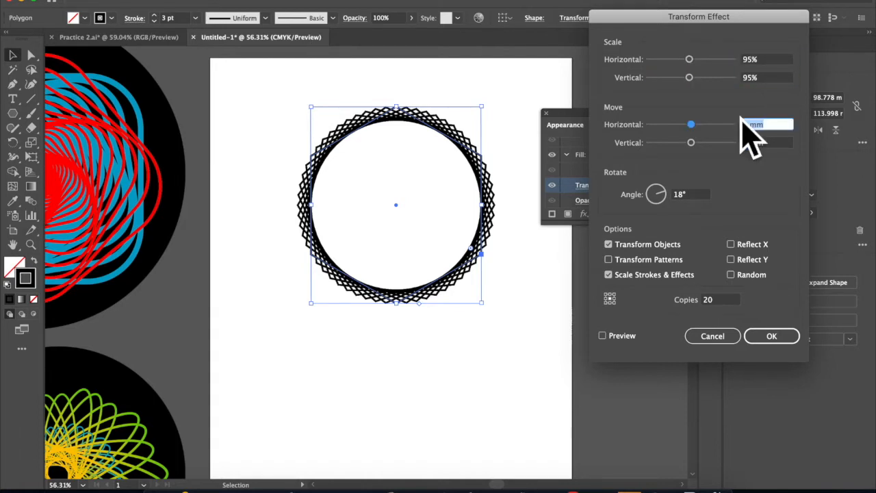
left_click(605, 336)
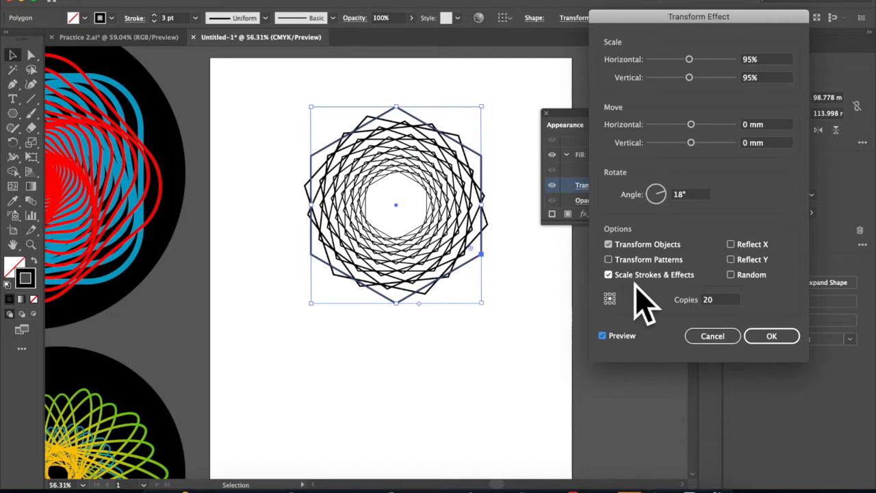
left_click(609, 276)
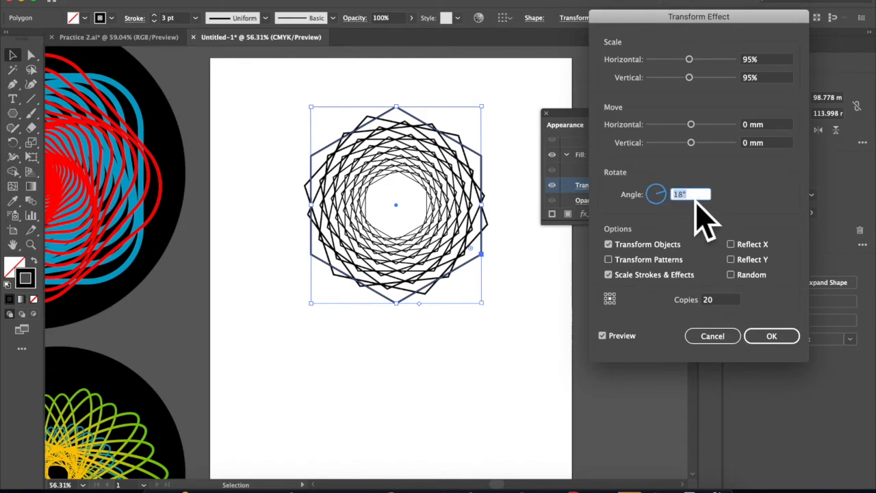
- Try rotation angles of 25° and 40° for the Transform effect
type("5")
key("Tab")
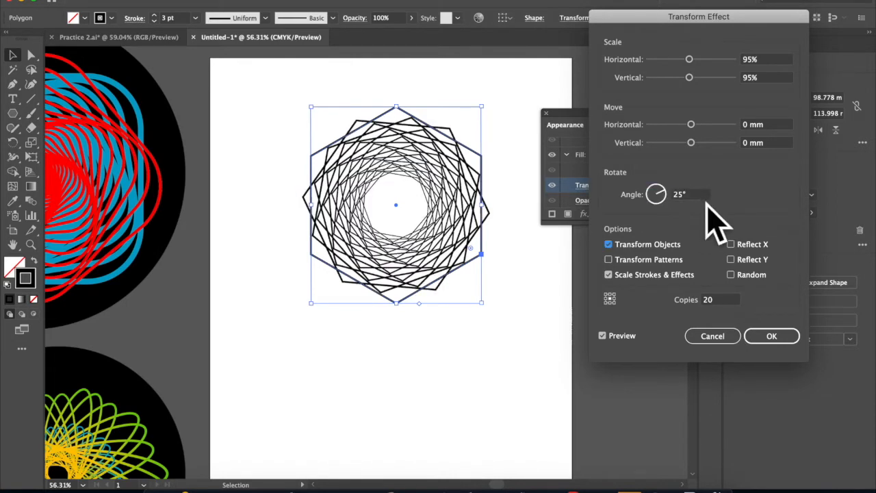
type("40")
key("Tab")
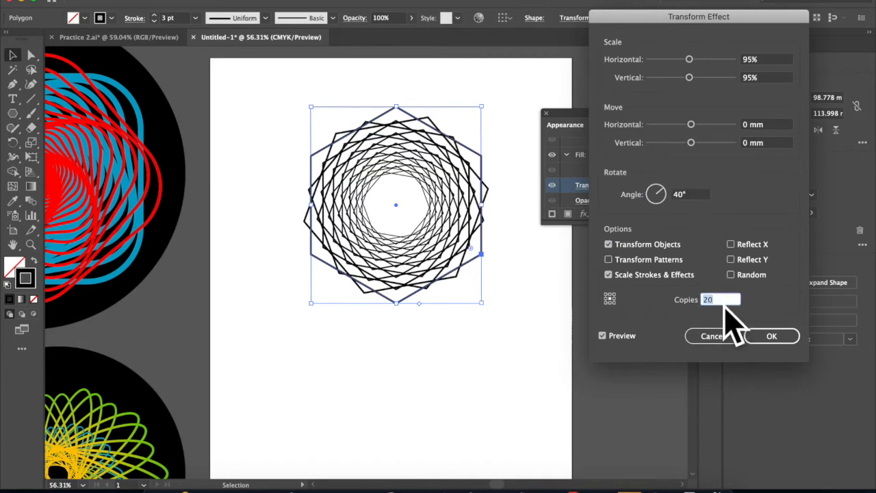
- Set the effect to 40 copies with a rotation angle of 360/40, and apply it
type("40")
key("Tab")
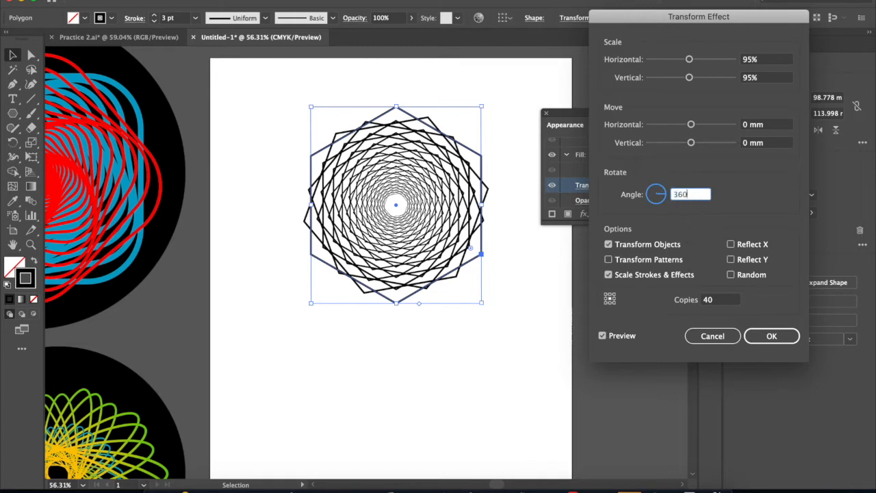
type("360/40")
key("Tab")
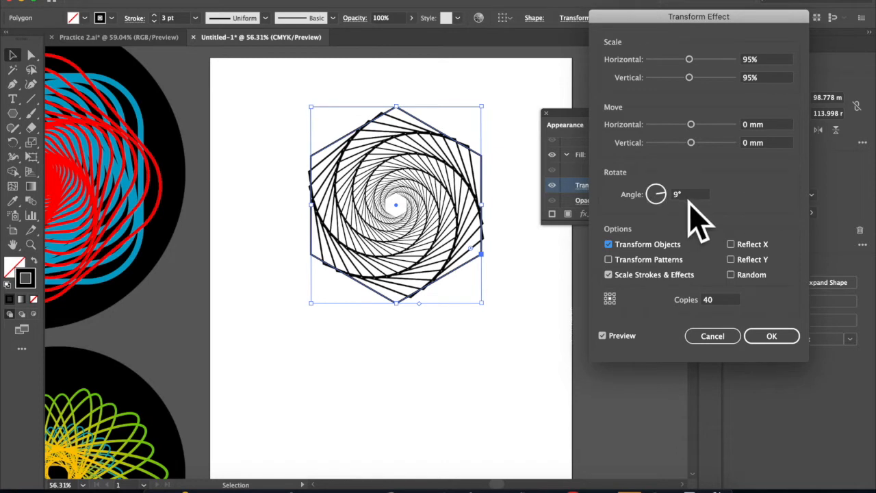
left_click(770, 338)
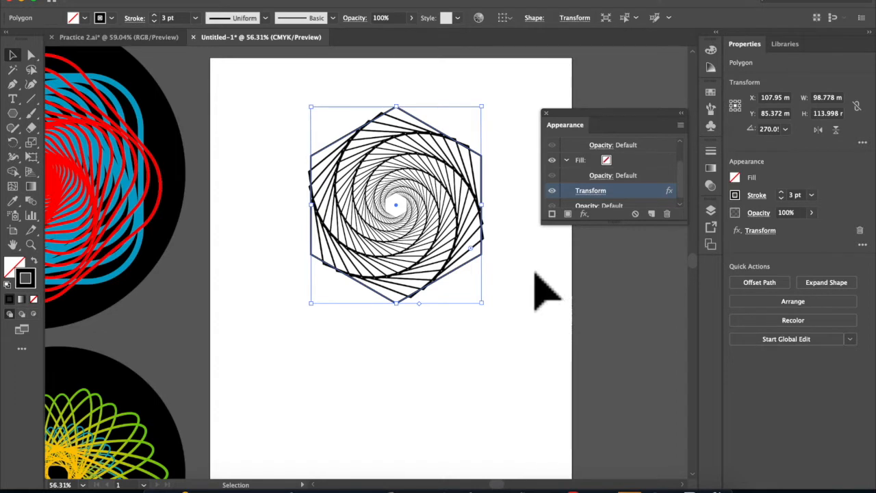
- Recolor the hexagon spiral's stroke orange and deselect it
left_click(111, 18)
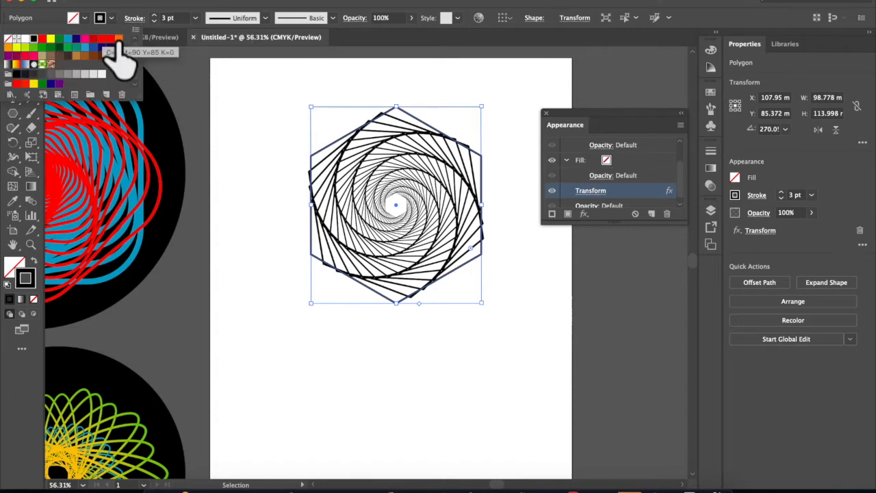
left_click(93, 39)
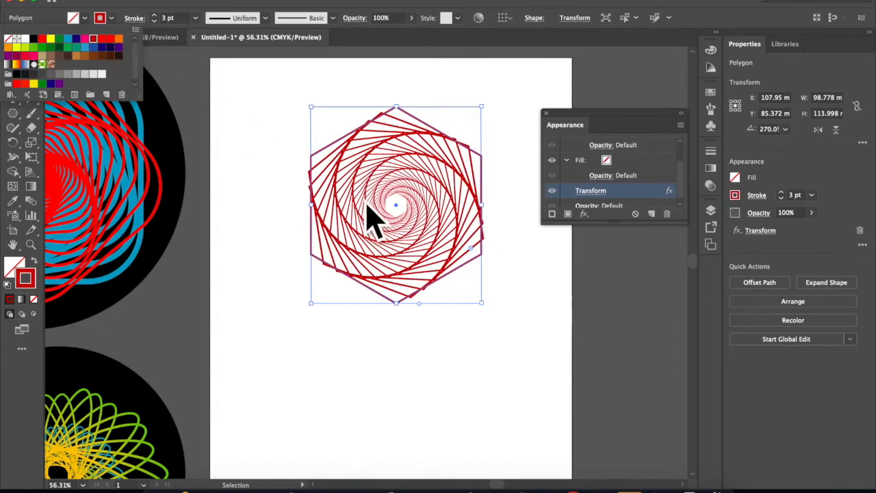
left_click(119, 39)
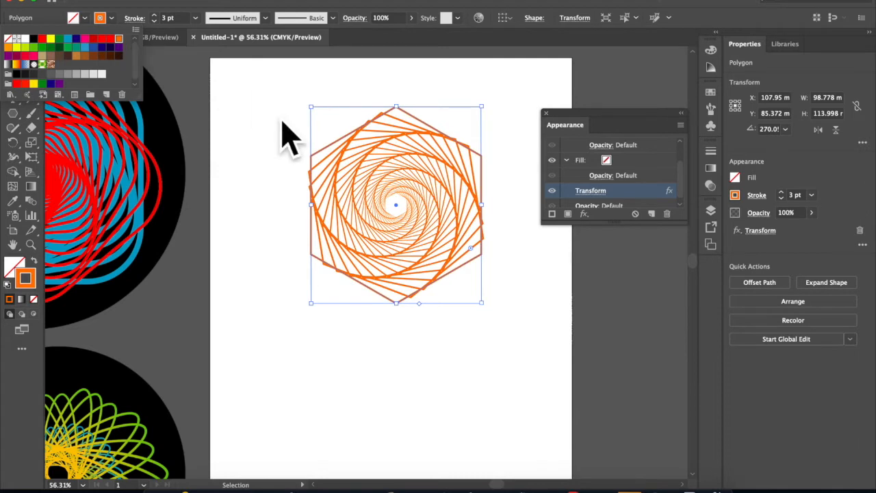
left_click(215, 80)
- Reselect the orange spiral and increase its base polygon to eight sides
left_click(396, 125)
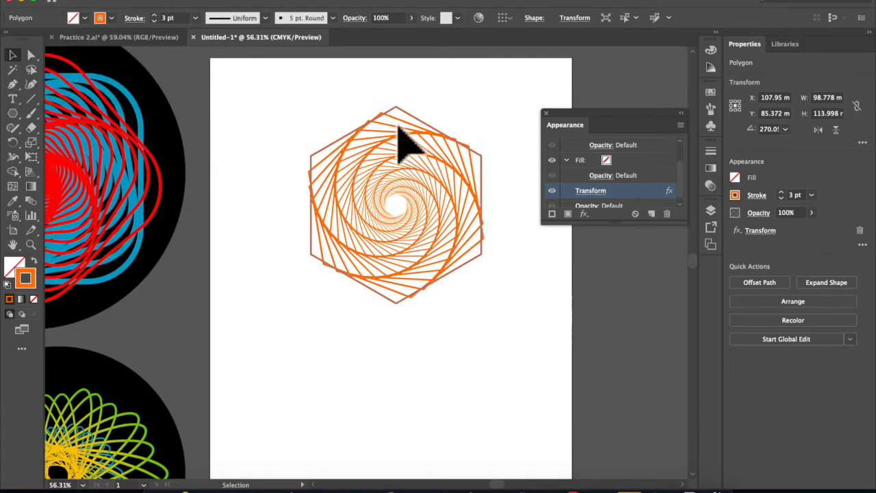
left_click(381, 179)
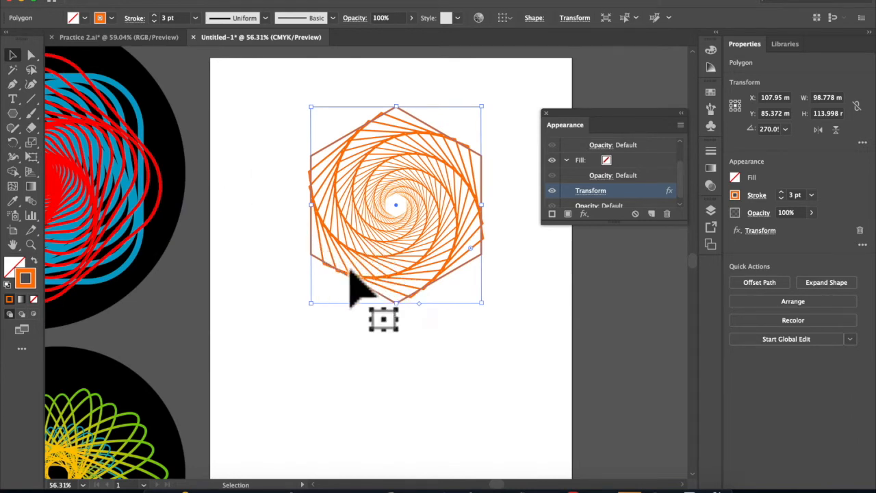
mouse_move(419, 303)
left_mouse_down()
mouse_move(417, 284)
mouse_move(483, 299)
mouse_move(410, 297)
left_mouse_up()
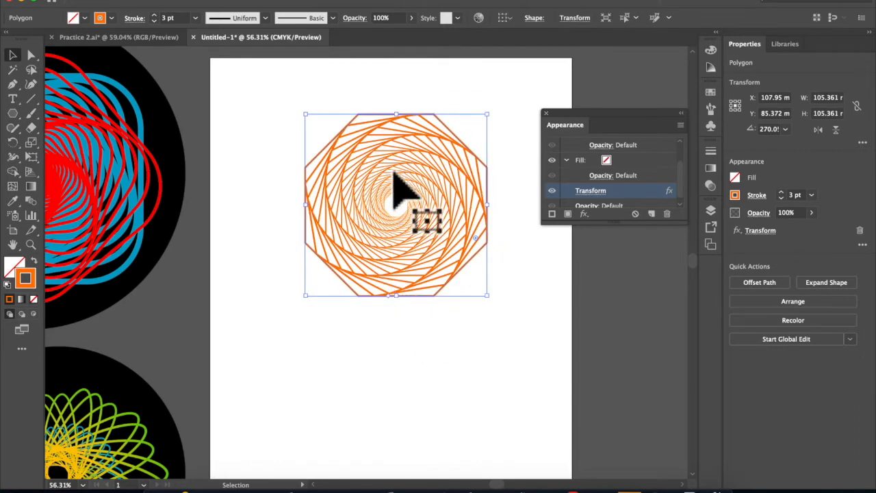
- Enlarge the octagon spiral to about 150 × 142 mm and place a duplicate slightly offset from it
left_click_drag(268, 100, 506, 330)
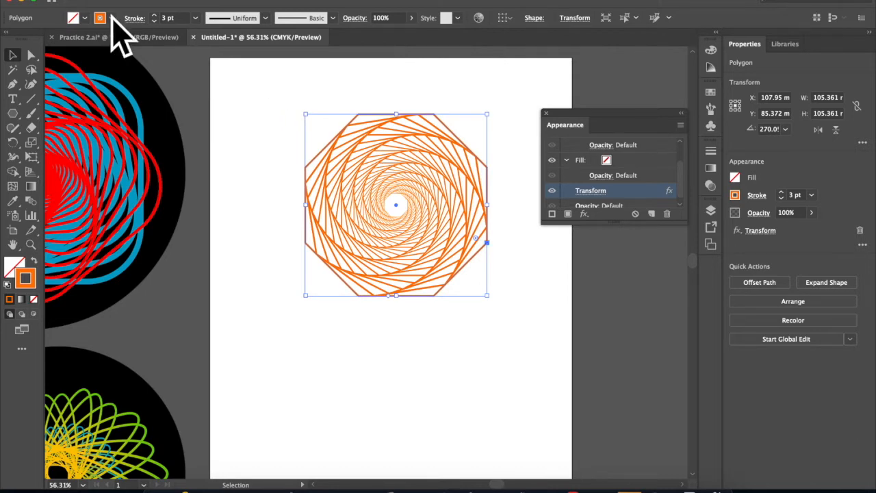
left_click_drag(484, 293, 569, 367)
left_click(399, 233)
left_click_drag(505, 314, 581, 372)
left_click_drag(512, 293, 472, 331)
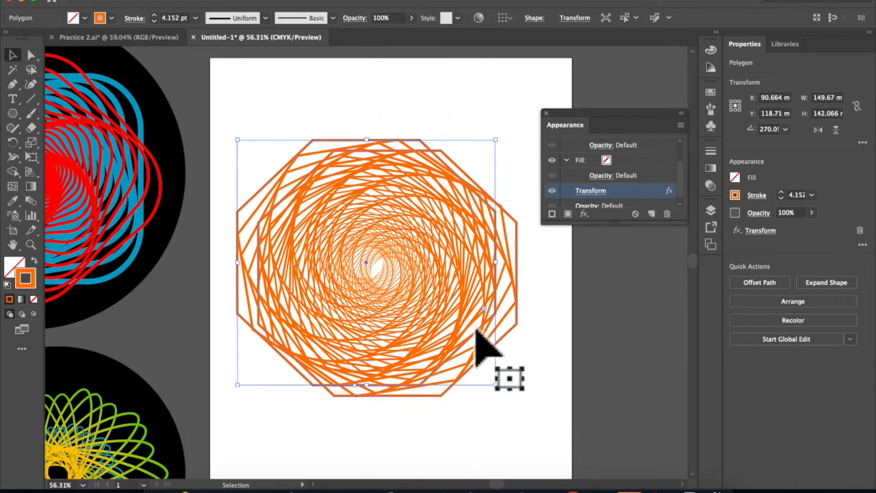
- Rotate the duplicated octagon spiral and center it over the original so their corners alternate
left_click_drag(511, 148, 447, 125)
mouse_move(407, 222)
left_mouse_down()
mouse_move(430, 230)
mouse_move(421, 229)
left_mouse_up()
left_click(437, 118)
left_click(402, 142)
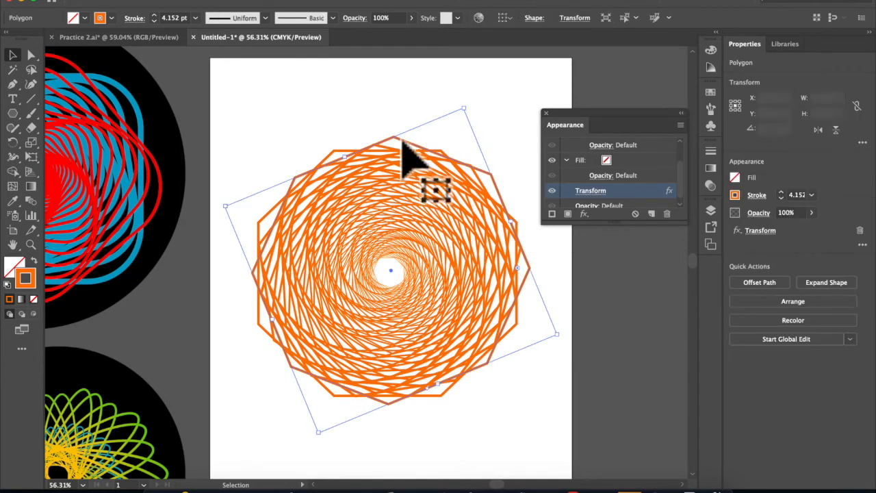
- Recolor the rotated duplicate's stroke dark blue and deselect it
left_click(111, 18)
left_click(119, 54)
left_click(322, 156)
left_click(389, 130)
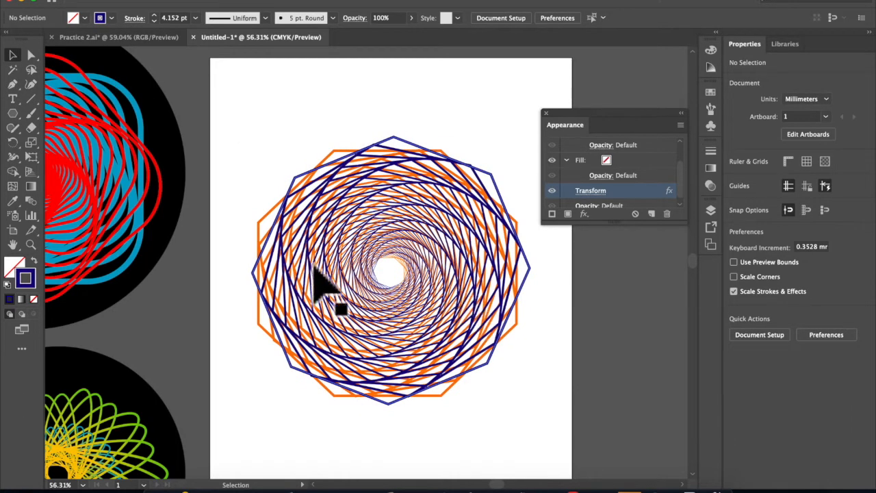
- Inspect the overlapping spirals and check the Transform effect's settings without altering them
scroll(322, 284, "left", 5)
scroll(322, 284, "down", 3)
scroll(313, 266, "right", 5)
scroll(313, 265, "up", 2)
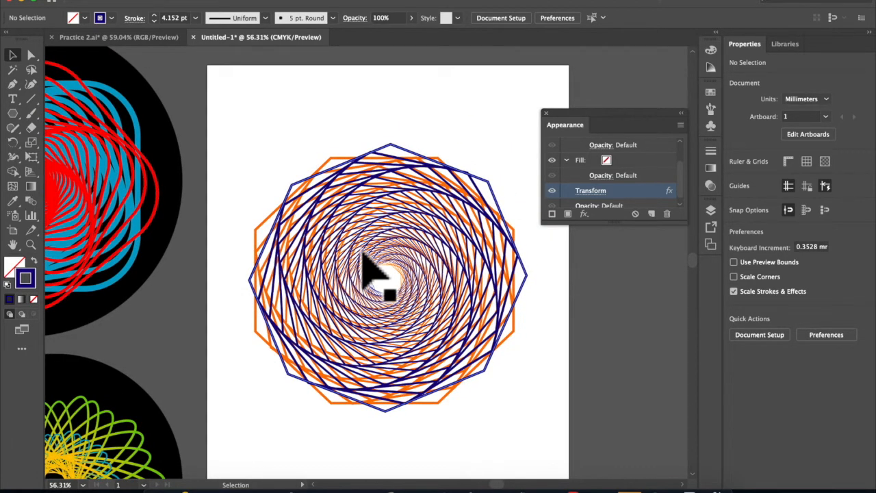
left_click(593, 193)
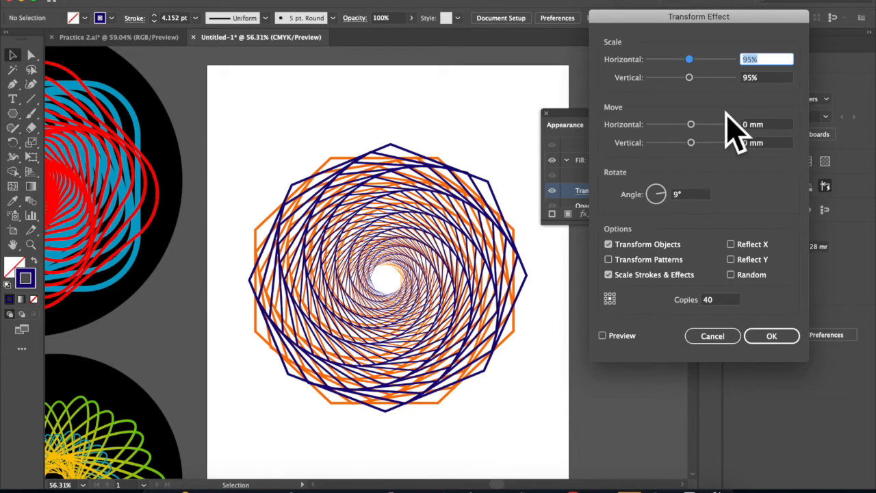
left_click(771, 336)
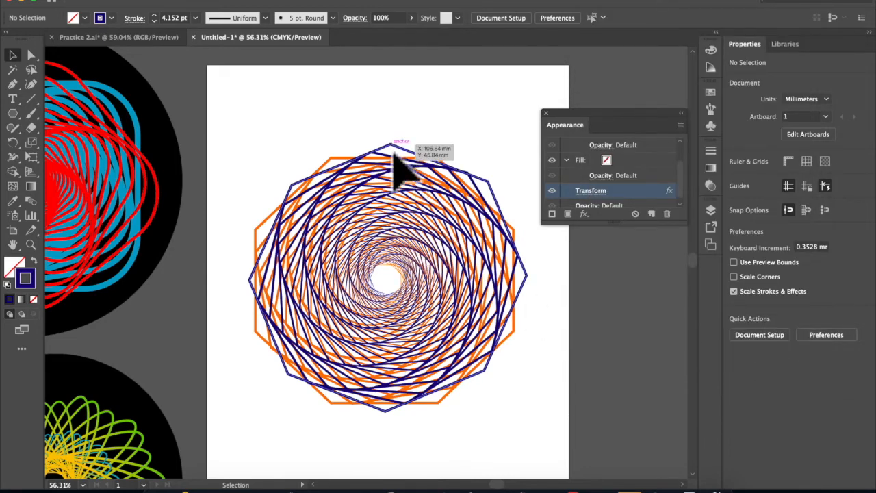
- Separate the two spirals by moving the dark blue one diagonally down off the orange one, and shift the orange one slightly up
left_click_drag(393, 153, 563, 309)
scroll(563, 308, "down", 5)
left_click(357, 190)
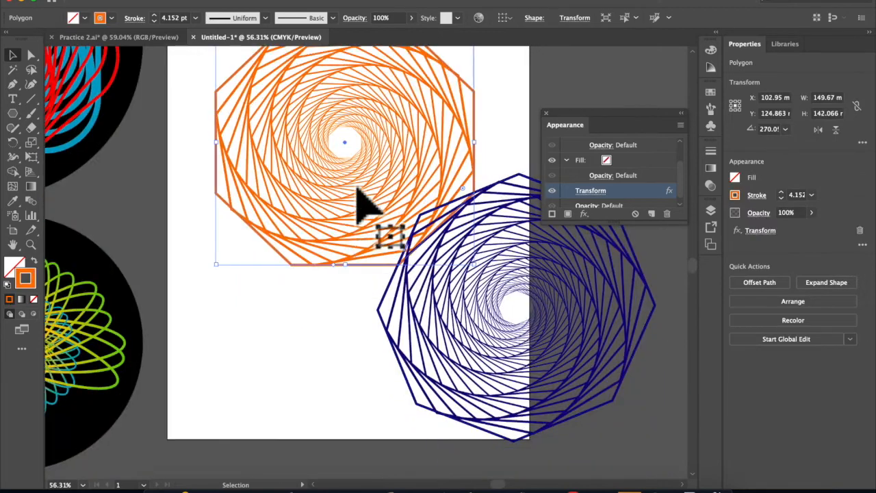
scroll(365, 205, "up", 2)
left_click_drag(362, 206, 362, 171)
- Apply the white-to-black gradient swatch to the orange spiral's stroke
left_click(111, 19)
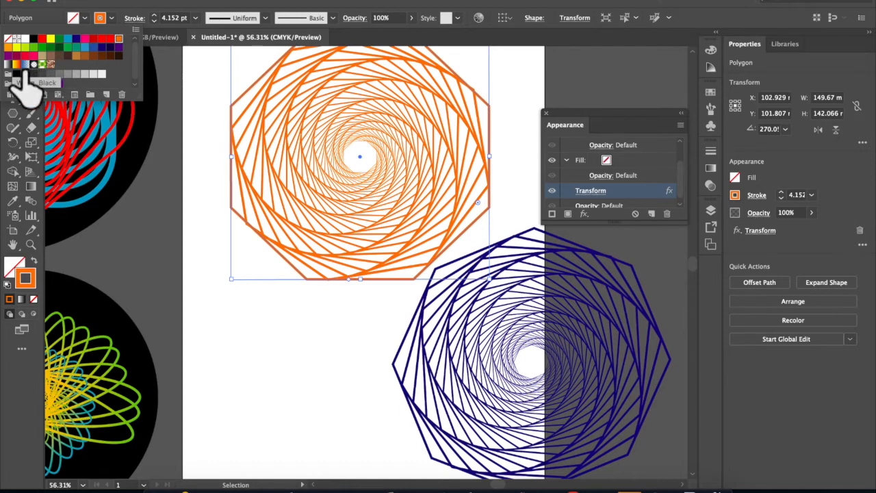
left_click(21, 72)
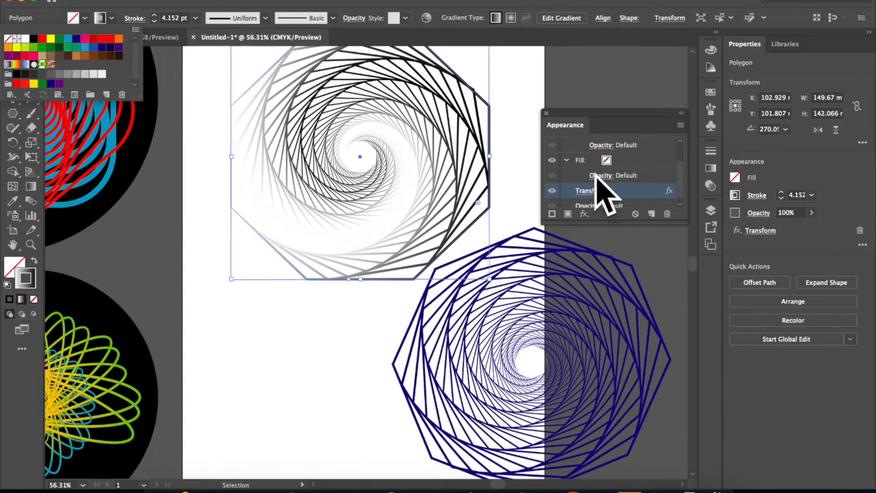
left_click(405, 197)
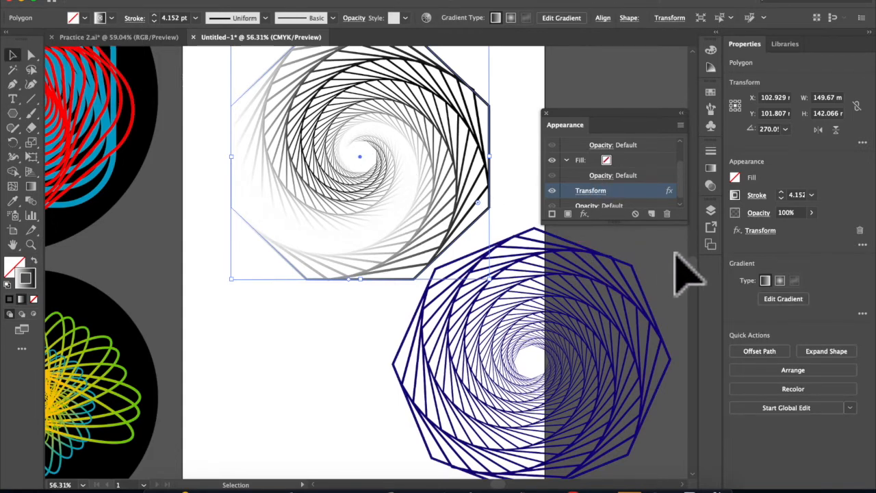
- Try to edit the stroke gradient directly on the octagon with the Gradient tool, and clear the gradient fill this adds
left_click(798, 304)
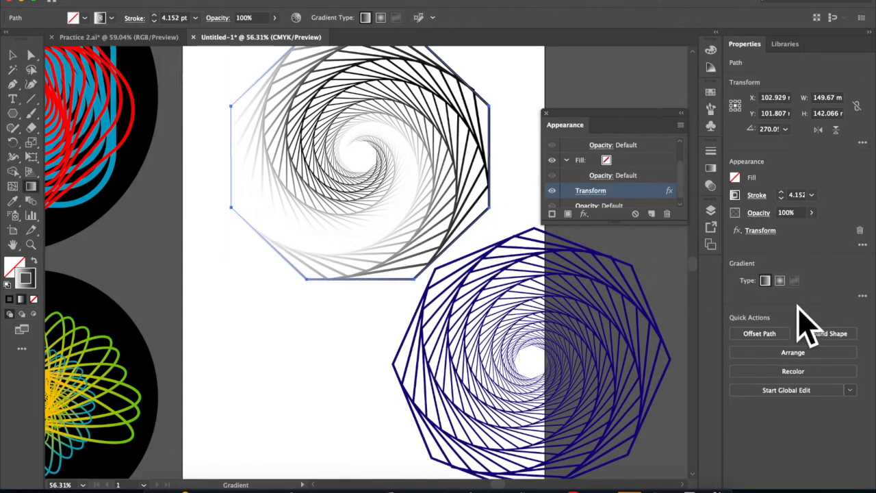
left_click(863, 296)
left_click(474, 140)
left_click(487, 145)
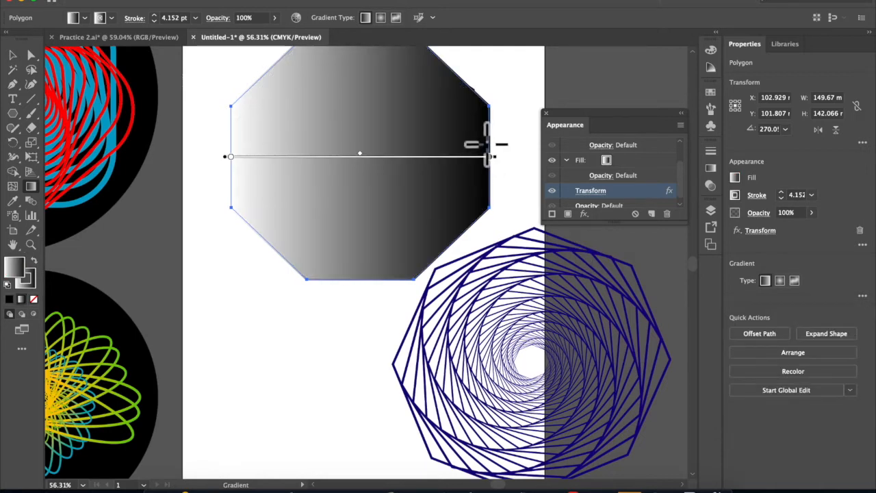
key("slash")
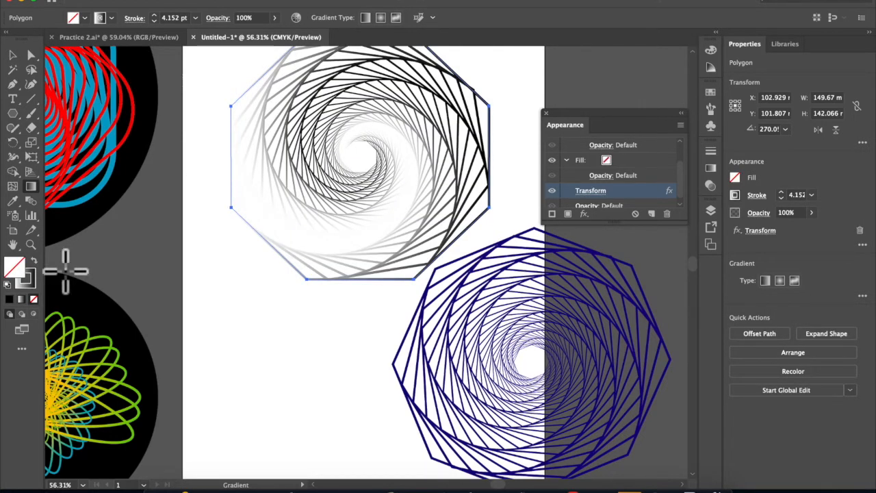
- Swap the octagon's fill and stroke back and forth, resetting the stroke to 1 pt, and open its stroke gradient for editing
key("shift+x")
key("shift+x")
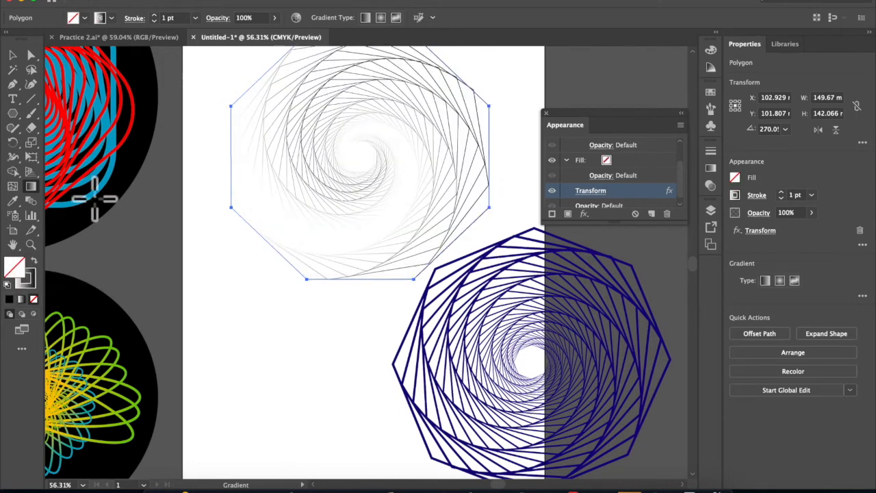
double_click(32, 187)
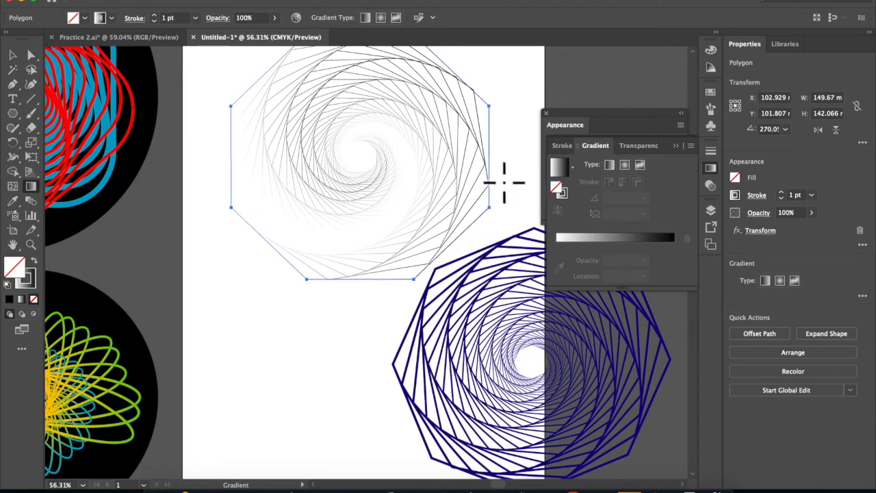
double_click(575, 202)
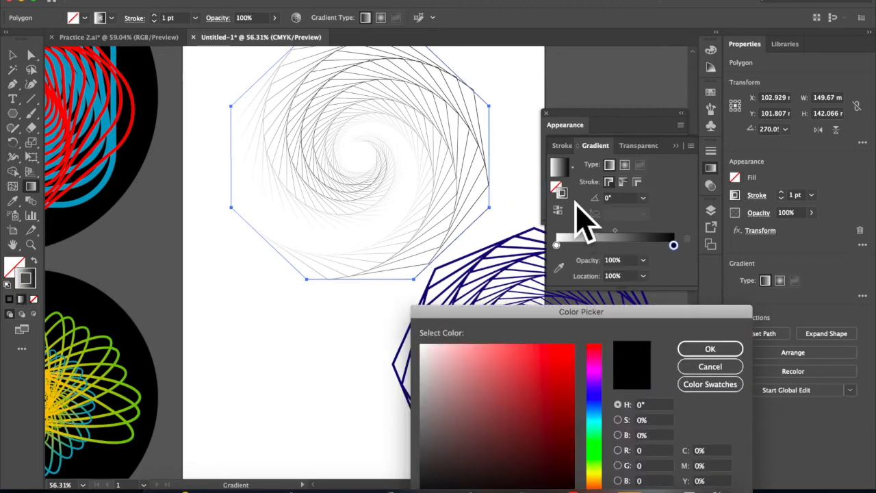
left_click(710, 366)
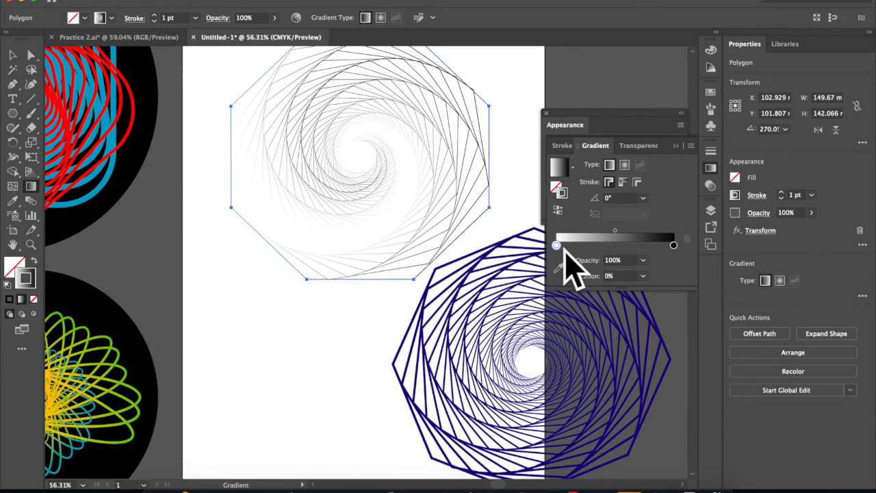
- Recolor the octagon's stroke gradient from dark red to yellow and move the red stop to about 49%
double_click(558, 245)
left_click(611, 284)
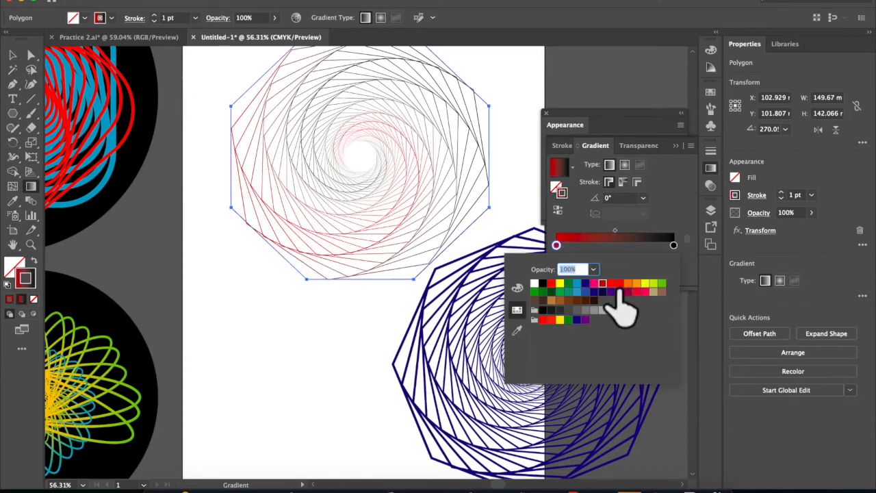
double_click(673, 245)
left_click(653, 283)
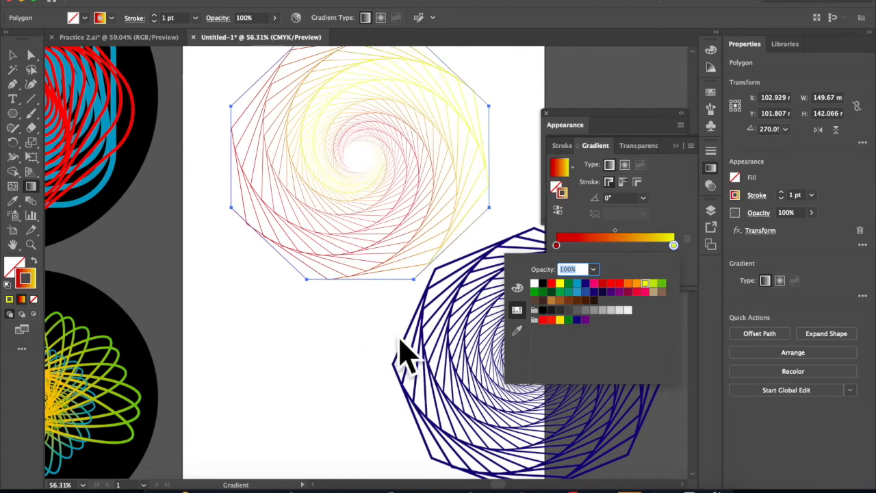
left_click(620, 245)
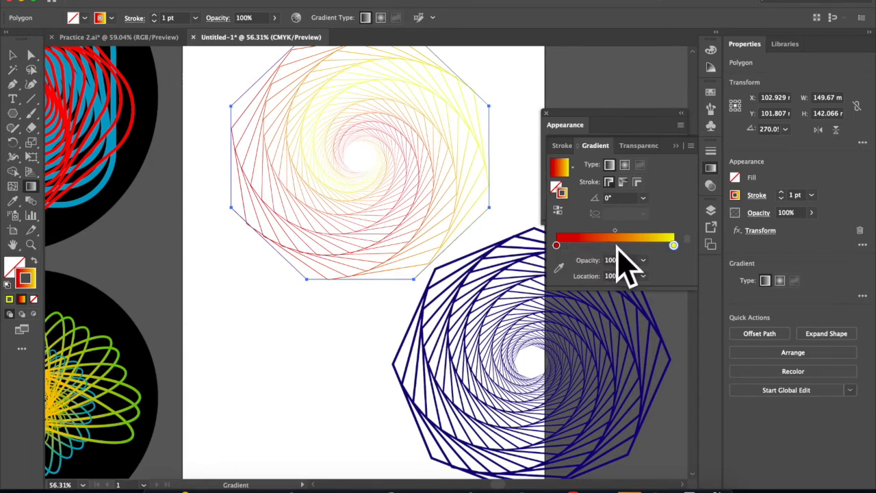
left_click_drag(556, 246, 628, 252)
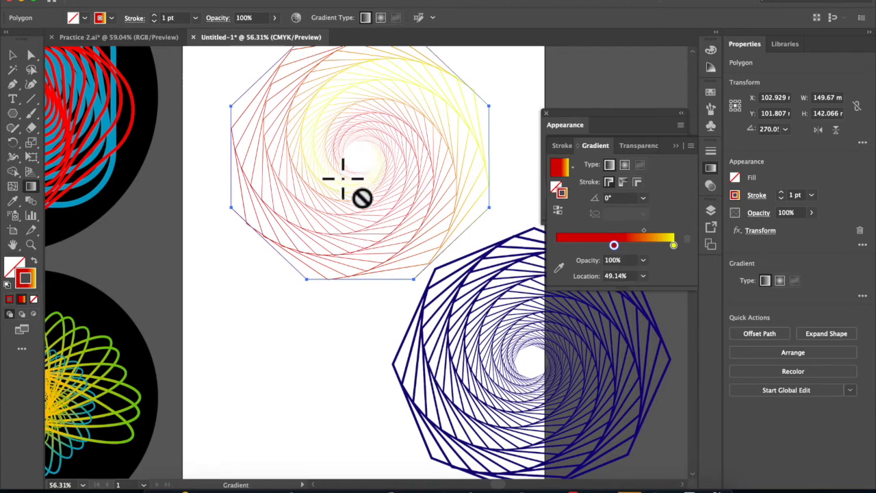
- Draw a rectangle about 201 × 171 mm around the red-yellow spiral and fill it with black
left_click(19, 57)
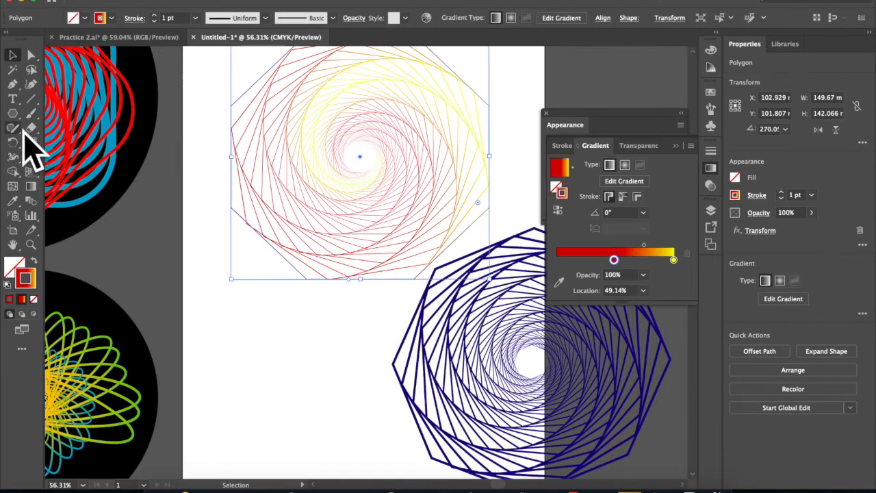
left_click(20, 117)
left_click_drag(14, 115, 68, 115)
scroll(268, 91, "up", 3)
left_click_drag(176, 87, 523, 383)
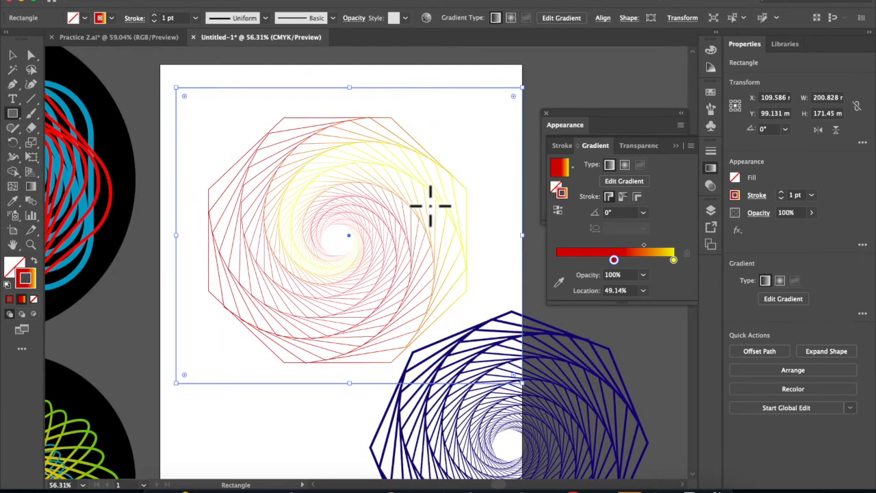
left_click(84, 19)
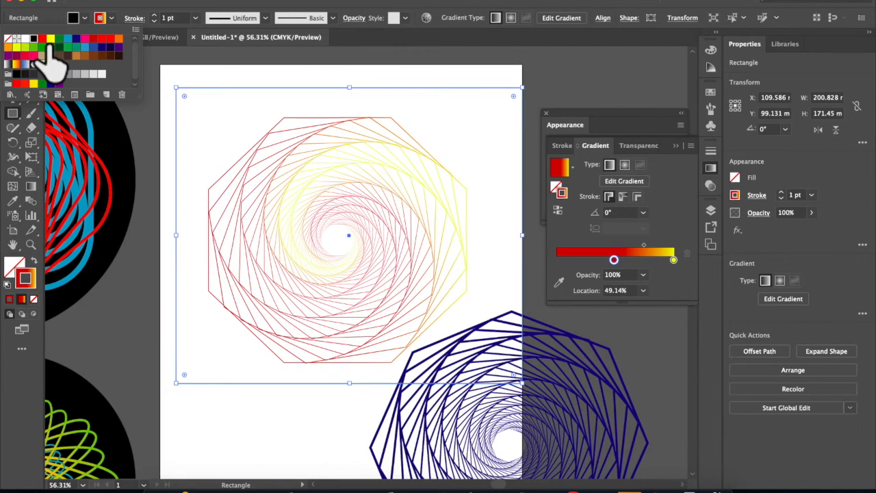
left_click(33, 38)
key("Escape")
- Send the black rectangle to the back, behind the spirals
right_click(319, 167)
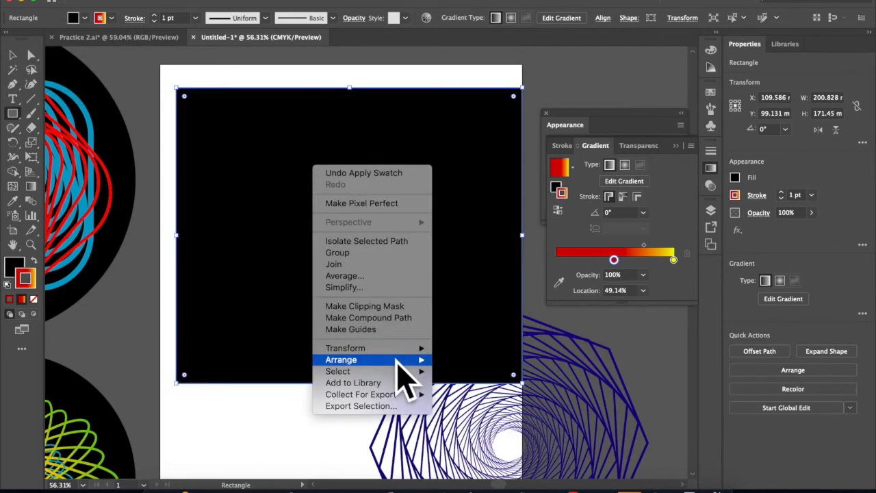
mouse_move(403, 372)
left_click(494, 393)
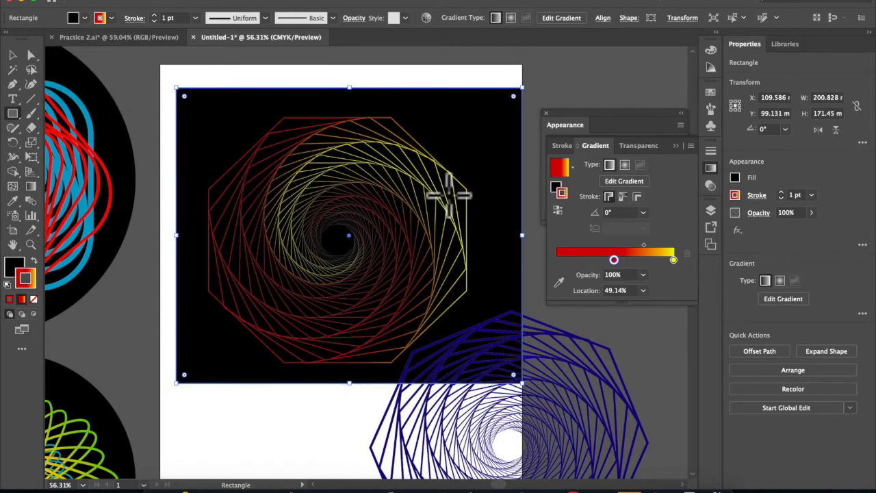
- Increase the red-yellow spiral's stroke weight to 3 pt and deselect it
scroll(445, 317, "down", 3)
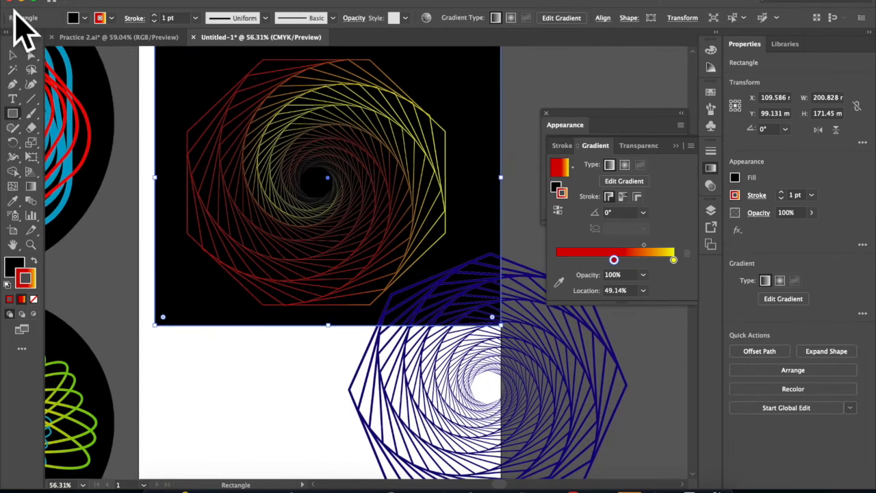
left_click(12, 55)
left_click(299, 146)
left_click(154, 15)
left_click(154, 15)
left_click(338, 335)
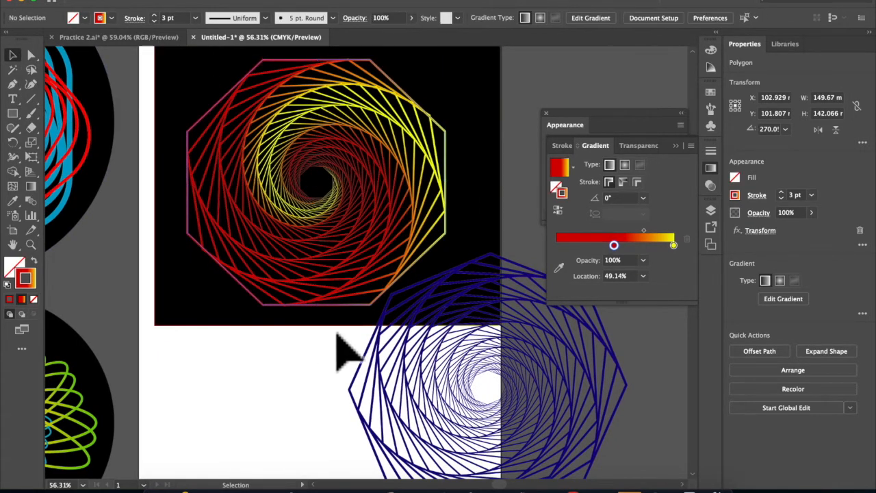
scroll(471, 352, "down", 3)
scroll(461, 348, "up", 5)
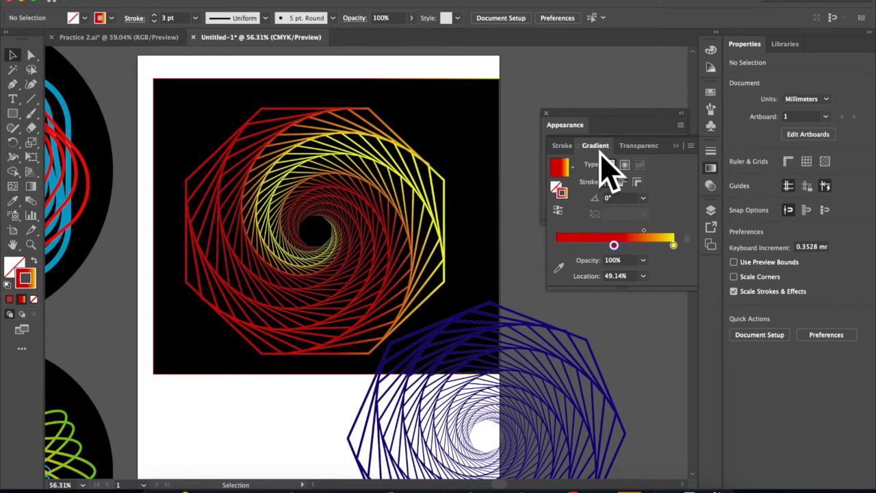
left_click(582, 126)
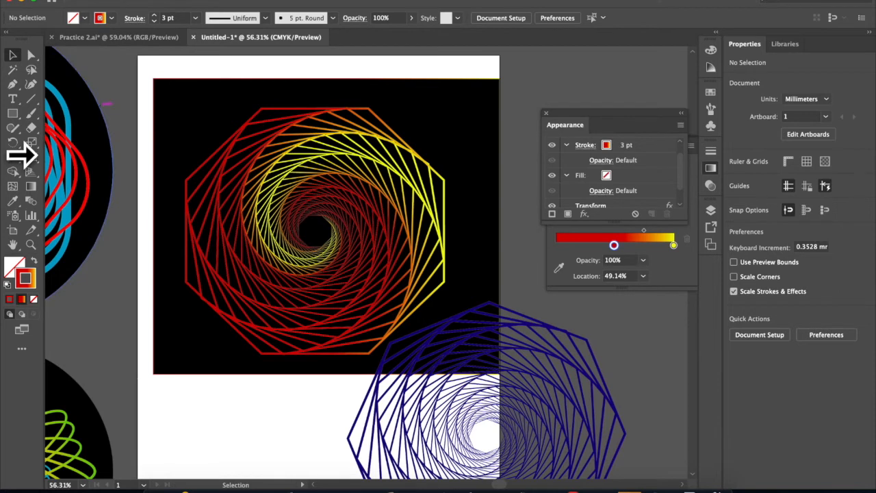
left_click(12, 114)
left_click(12, 115)
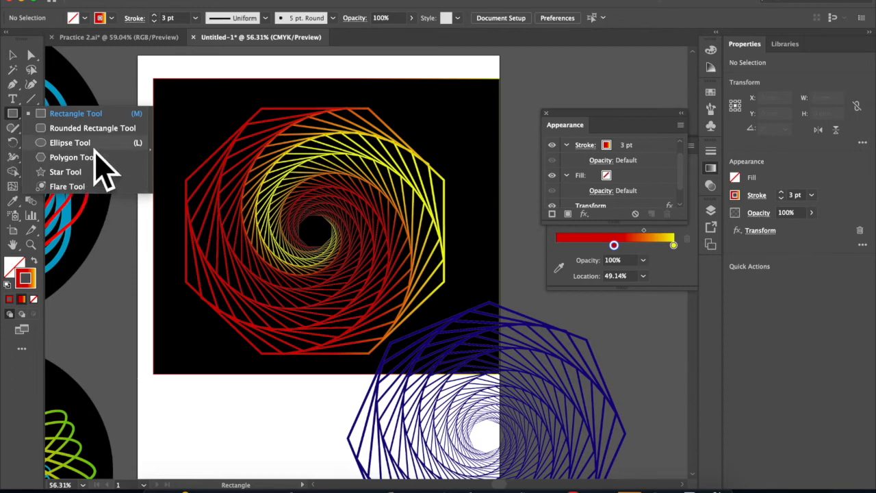
left_click(113, 85)
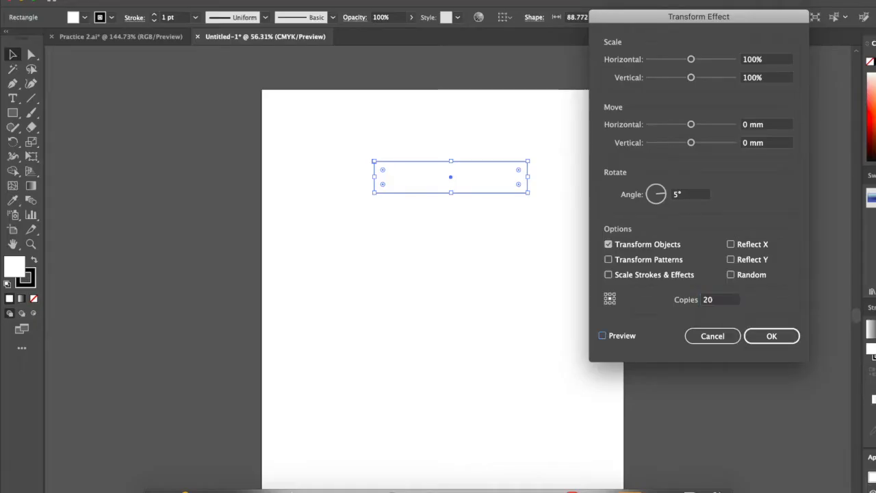
- Preview the thin rectangle's Transform effect, set the number of copies to 40 and apply it
left_click(610, 341)
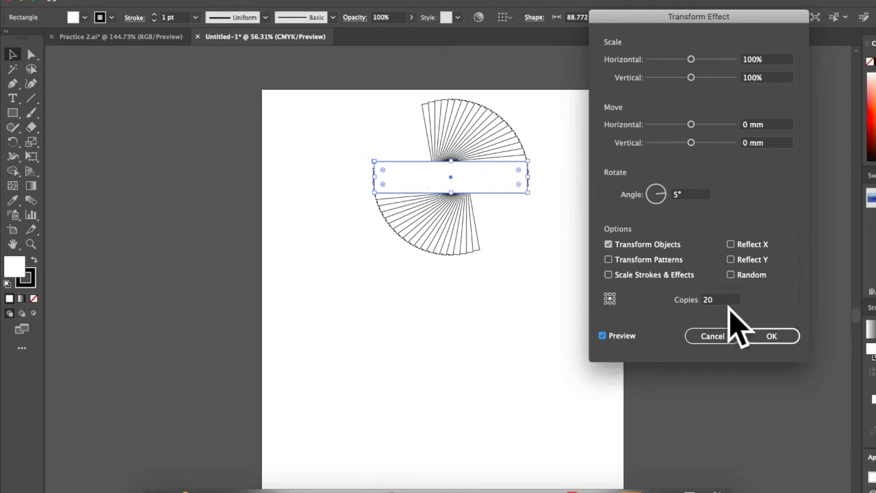
key("Tab")
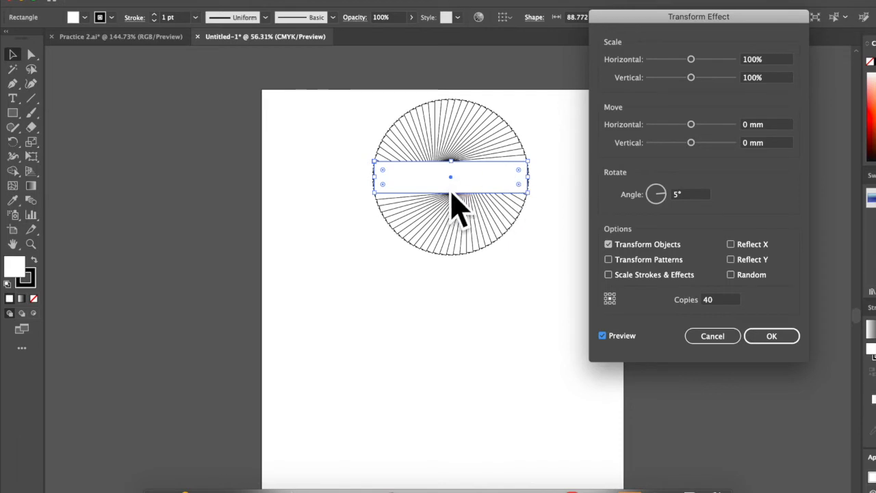
left_click(775, 341)
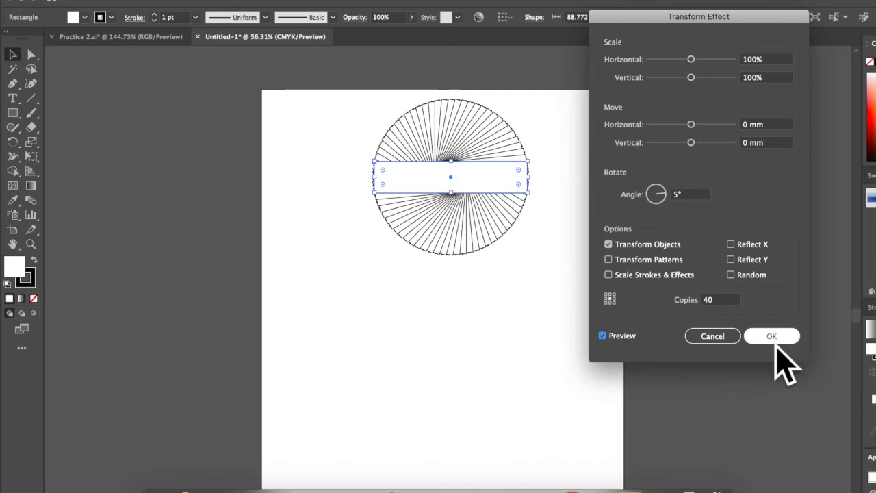
left_click(776, 342)
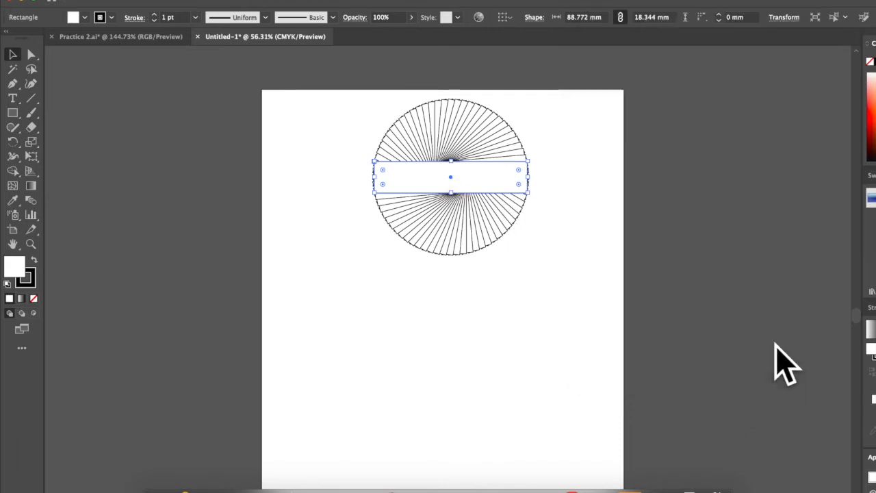
- Remove the rotated rectangle's fill and color its stroke teal green
left_click(99, 19)
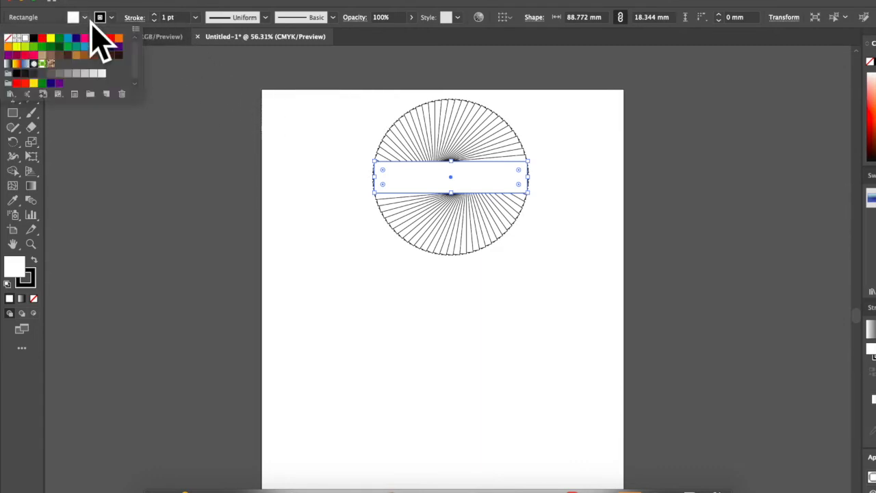
left_click(9, 38)
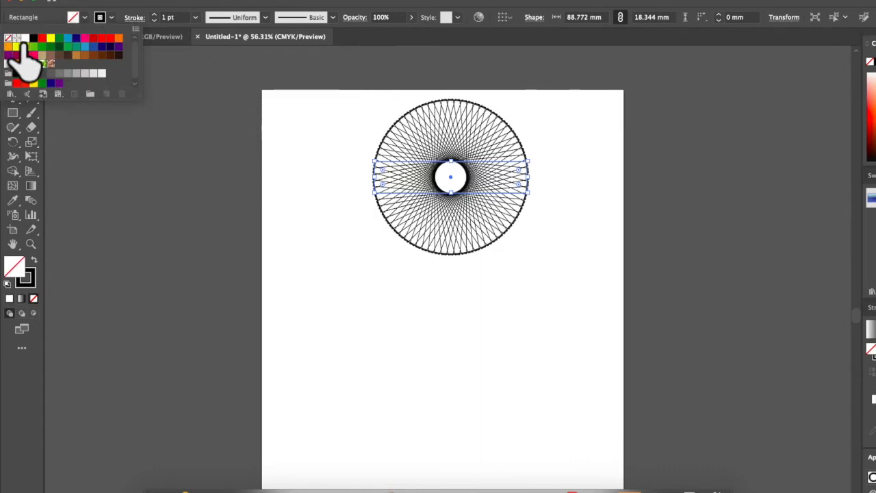
left_click(210, 104)
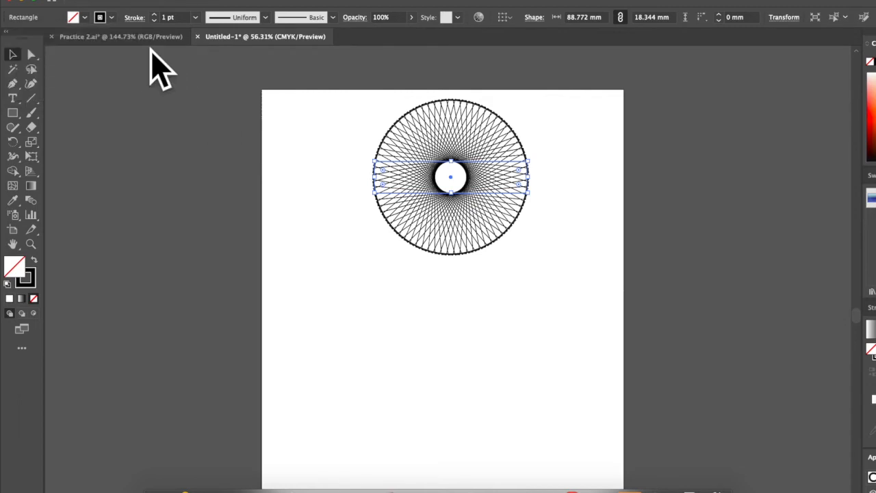
left_click(111, 18)
left_click(78, 48)
left_click(283, 180)
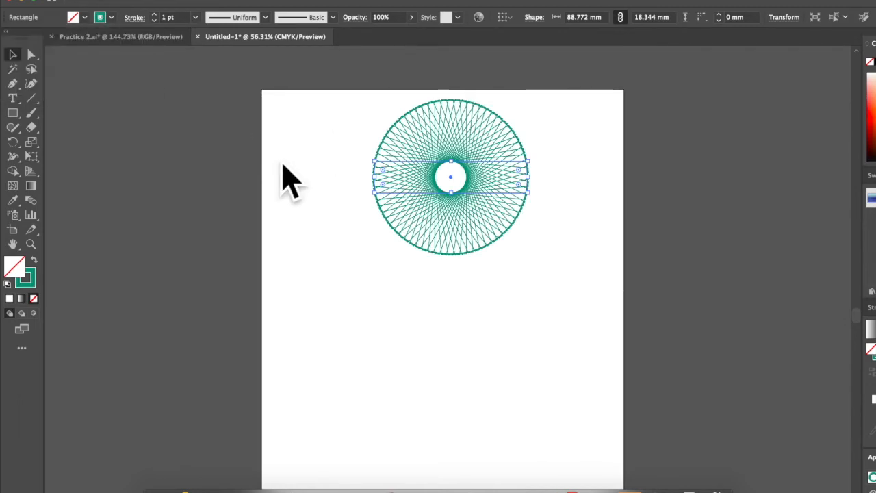
left_click(555, 193)
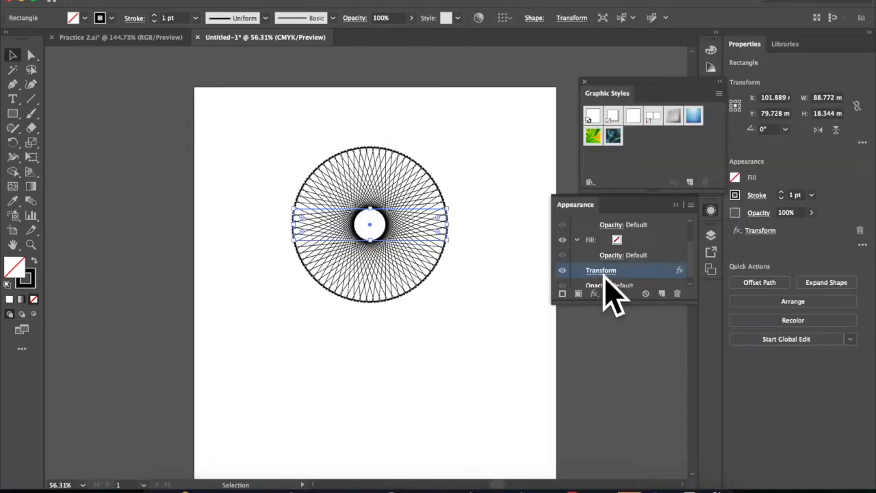
- Edit the rectangle's Transform effect with the preview on, trying a rotation angle of 10° and then 20°
left_click(605, 272)
double_click(692, 199)
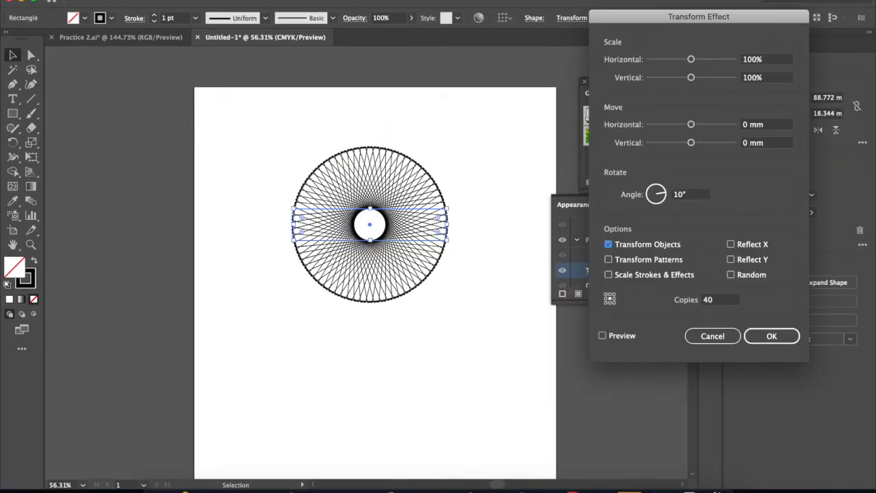
left_click(604, 336)
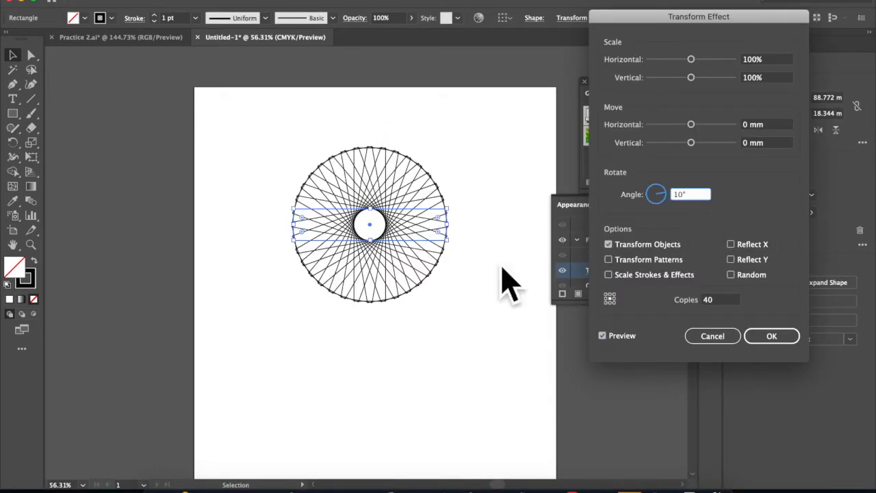
type("20")
key("Tab")
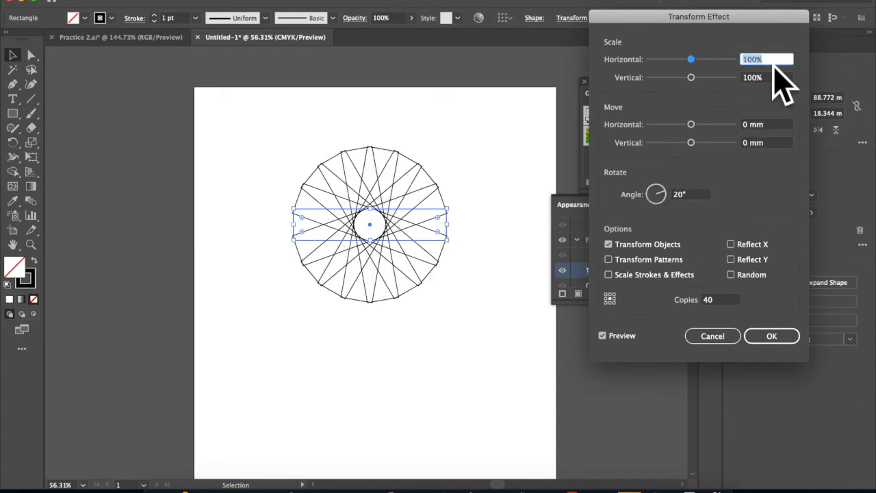
- Scale the rectangle's copies to 90% horizontally and vertically, set the rotation angle to 360/40 and apply the effect
type("90")
key("Tab")
type("90")
key("Tab")
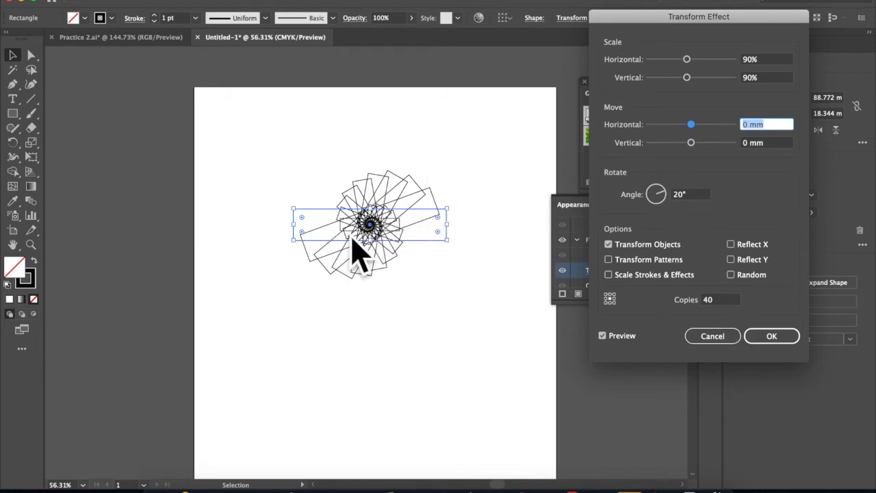
left_click(696, 198)
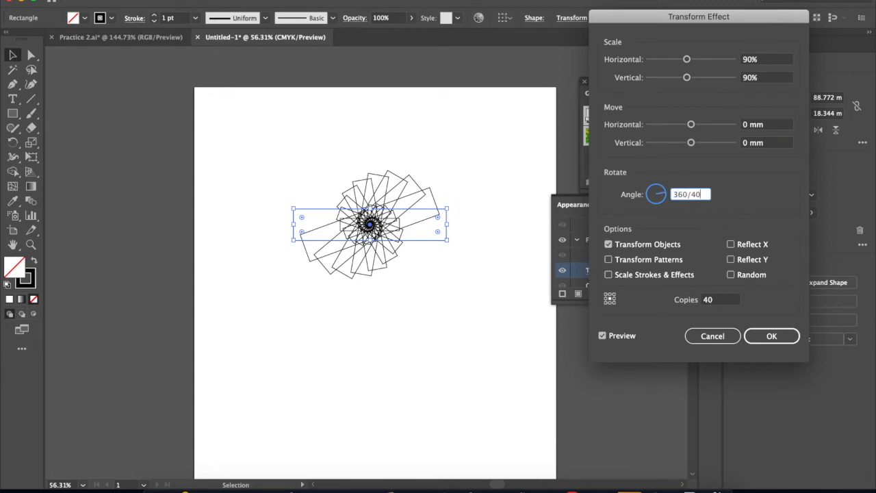
key("Return")
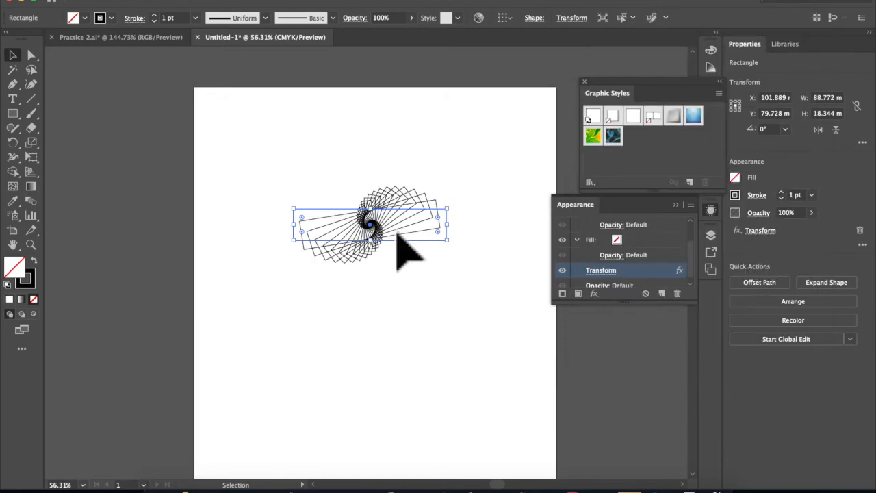
- Move the rectangle design lower on the artboard and enlarge the rectangle to about 121 by 99 mm
left_click(602, 270)
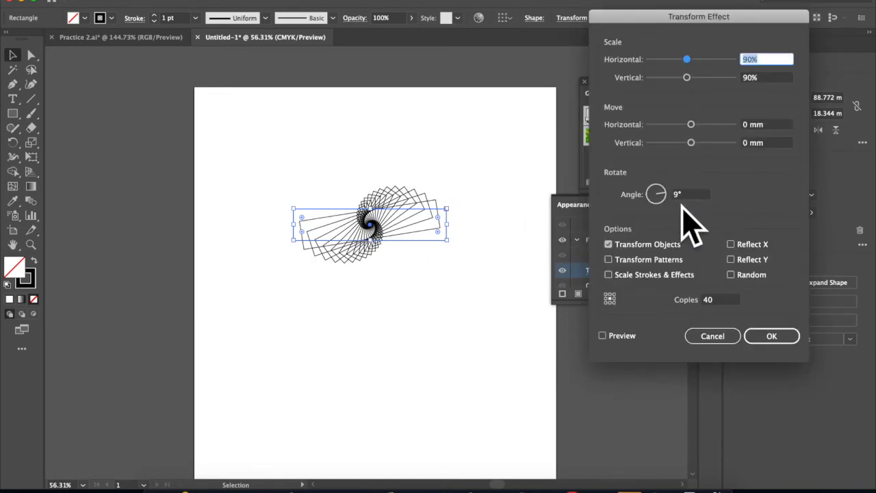
left_click(772, 339)
left_click_drag(479, 284, 331, 223)
left_click_drag(393, 241, 380, 289)
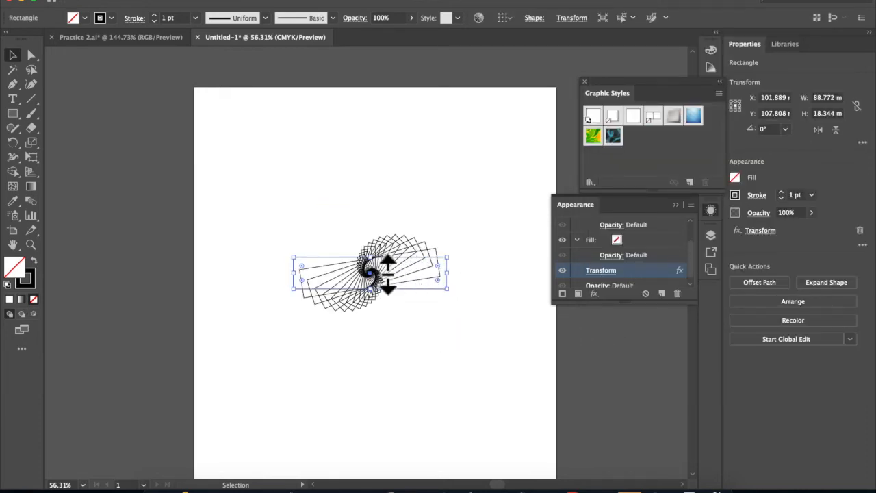
left_click_drag(434, 272, 455, 336)
left_click_drag(447, 289, 447, 354)
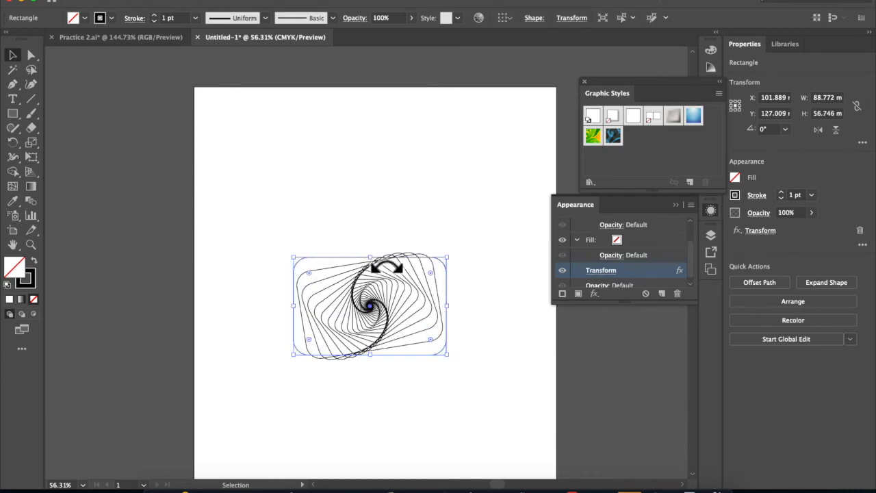
left_click_drag(389, 275, 397, 215)
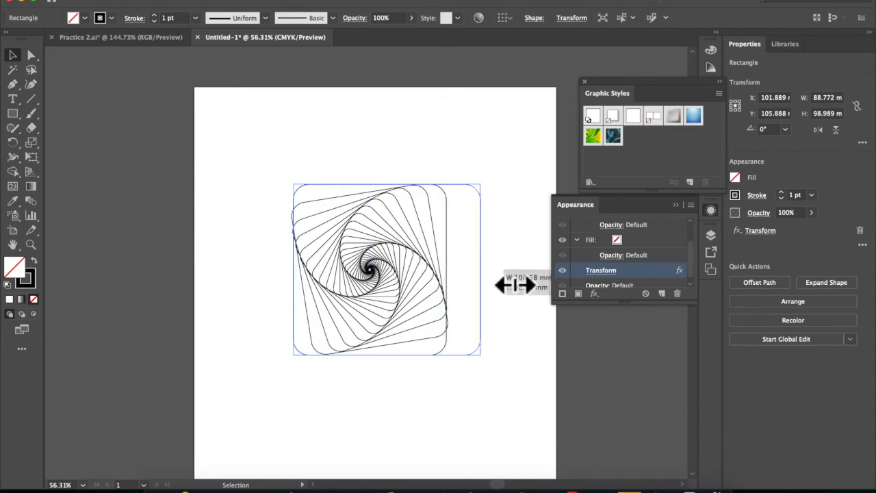
left_click_drag(501, 285, 502, 284)
- Round the rectangle's corners generously and stretch its height to about 119 mm
left_click_drag(309, 202, 380, 263)
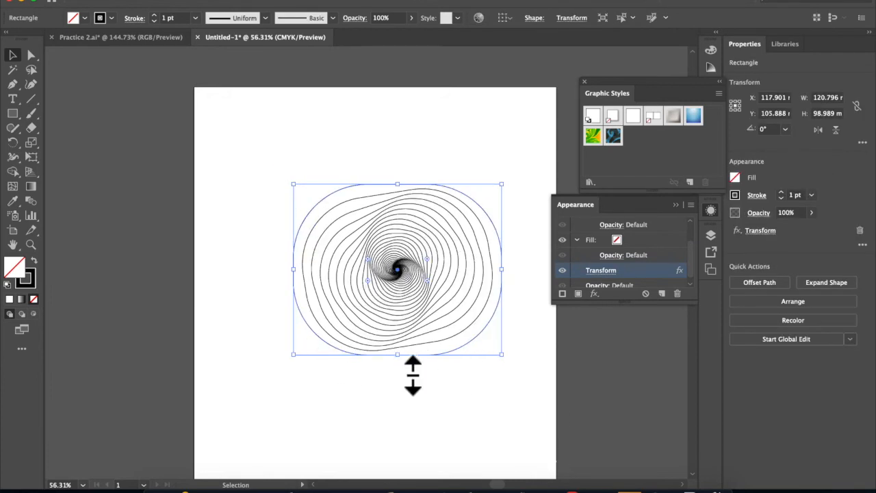
left_click_drag(397, 354, 396, 389)
left_click_drag(427, 259, 356, 338)
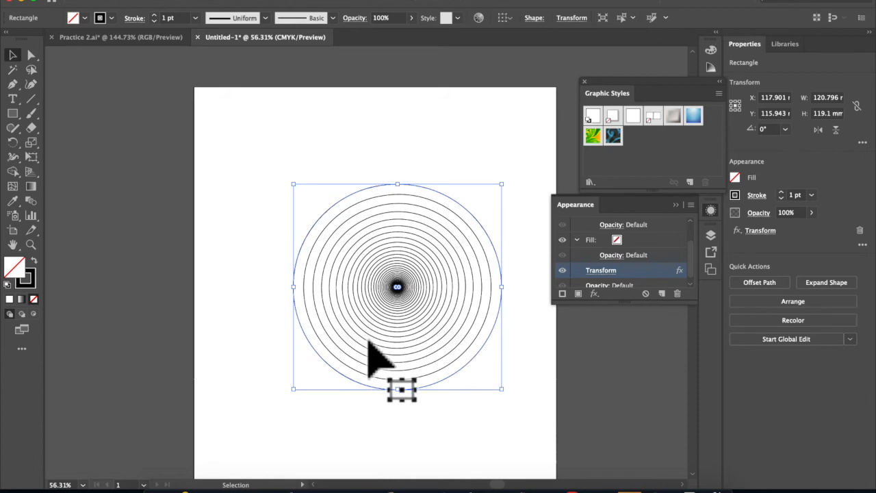
key("super+z")
- Move the rounded design to the artboard's upper-left area and overlay a copy of it rotated to about 309.7°
left_click(409, 287)
left_click_drag(428, 261, 334, 172)
left_click(61, 62)
key("super+c")
key("super+v")
left_click_drag(440, 295, 397, 240)
mouse_move(450, 122)
left_mouse_down()
mouse_move(479, 186)
mouse_move(477, 237)
left_mouse_up()
left_click(488, 313)
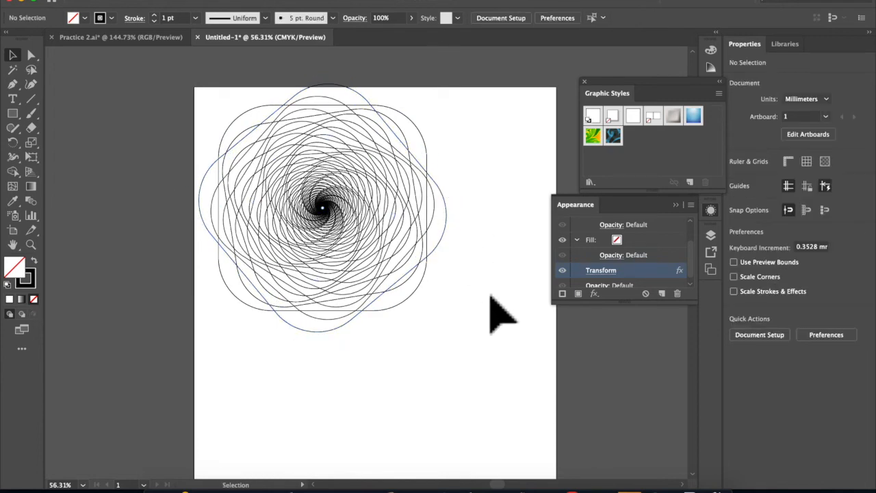
- Color the stroke of the rotated copy red
left_click(111, 18)
left_click(103, 39)
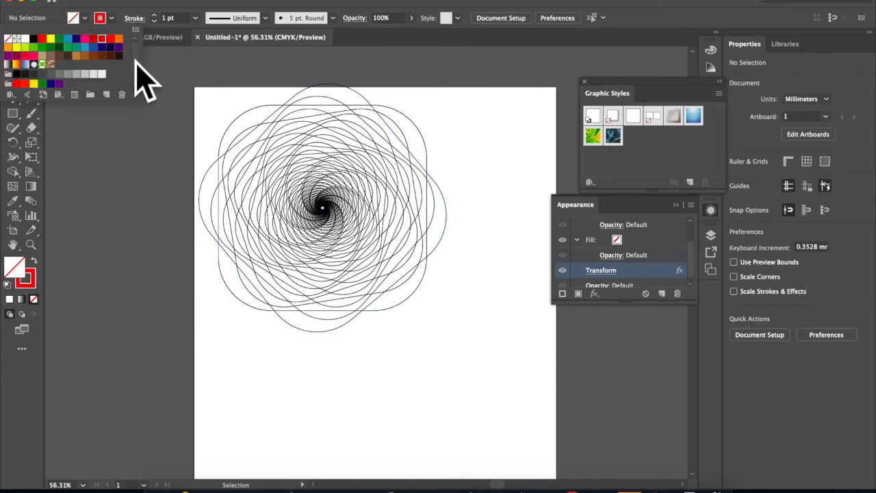
left_click(366, 242)
left_click(356, 194)
left_click(111, 18)
left_click(102, 39)
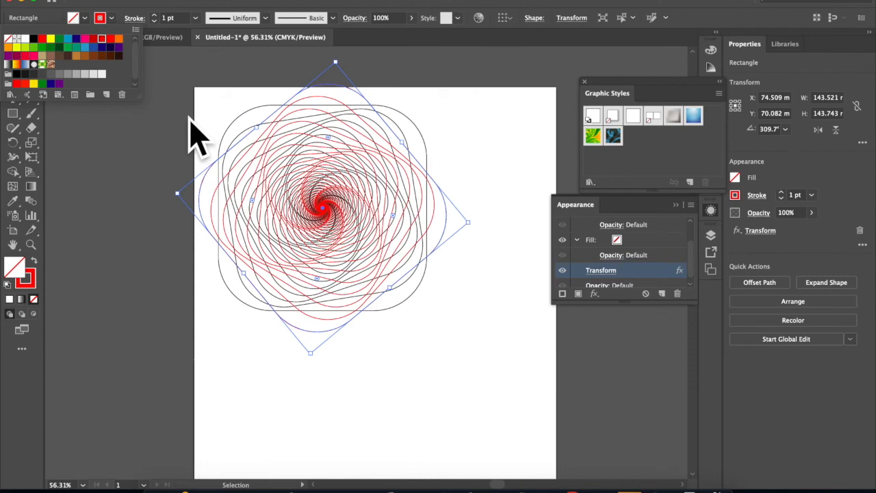
- Color the stroke of the unrotated rounded rectangle blue
left_click(191, 123)
left_click(244, 137)
left_click(112, 18)
left_click(59, 47)
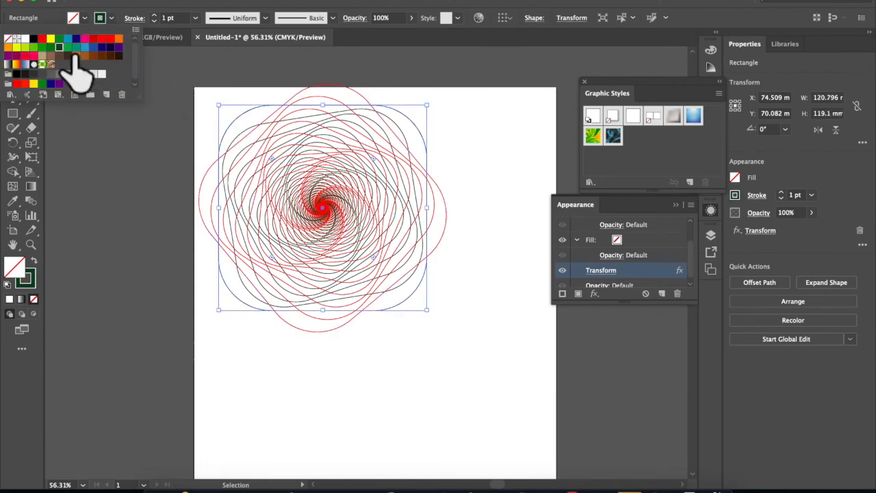
left_click(85, 47)
- Thicken the stroke of the blue rounded rectangle
left_click(155, 22)
left_click(155, 21)
left_click(155, 21)
left_click(155, 21)
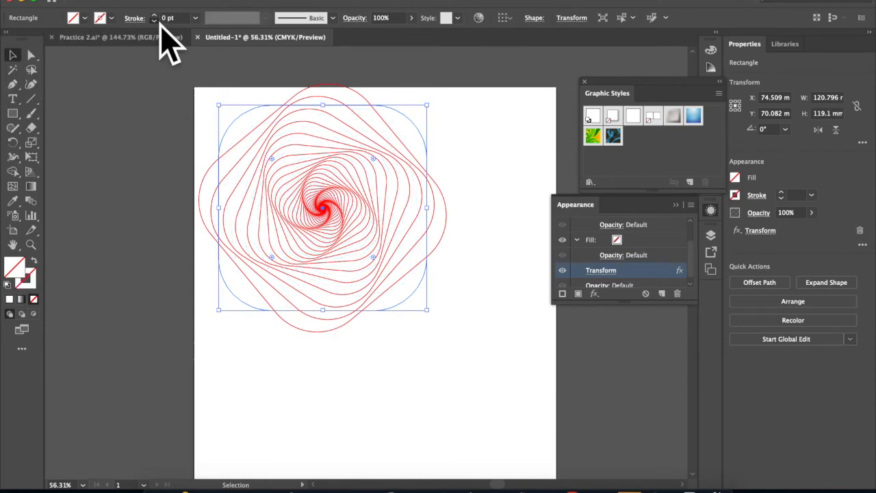
left_click(154, 15)
left_click(154, 15)
left_click(155, 15)
left_click(154, 16)
left_click(154, 15)
left_click(154, 15)
left_click(154, 15)
left_click(155, 15)
- Set the red rotated rectangle's stroke weight to 5 pt
left_click(172, 116)
left_click(201, 183)
left_click(155, 15)
left_click(154, 15)
left_click(154, 15)
left_click(155, 16)
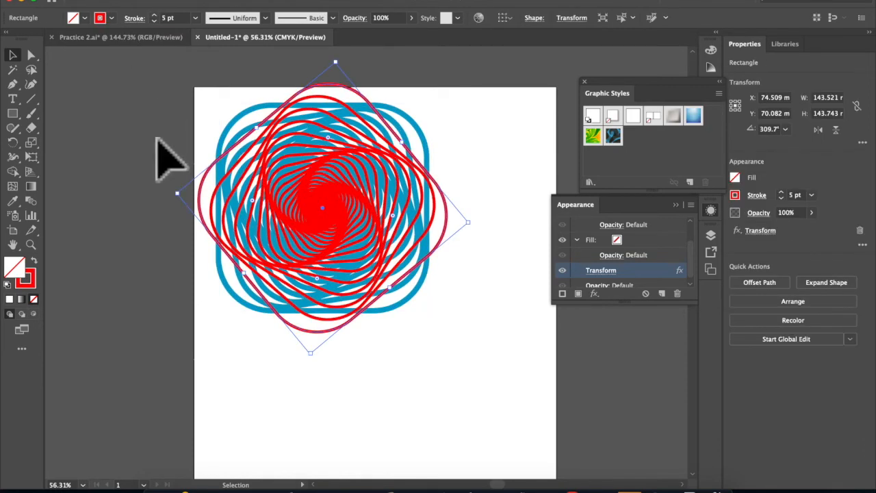
left_click(154, 130)
- Preview the flat ellipse's Transform effect and scale its copies to 90% horizontally and vertically
left_click(226, 284)
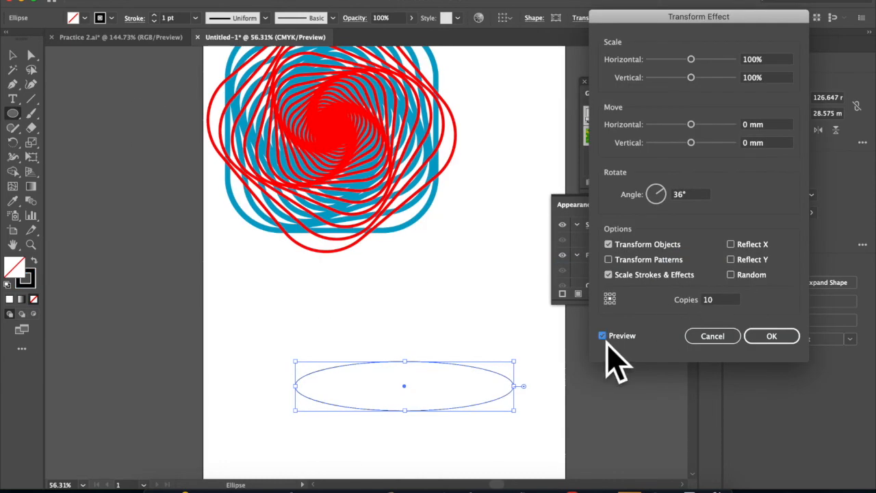
left_click(616, 336)
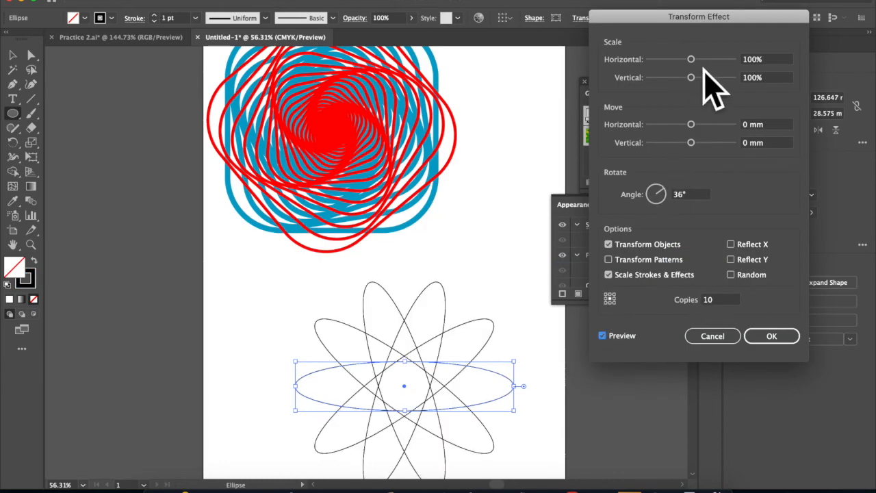
type("90")
key("Tab")
type("90")
key("Tab")
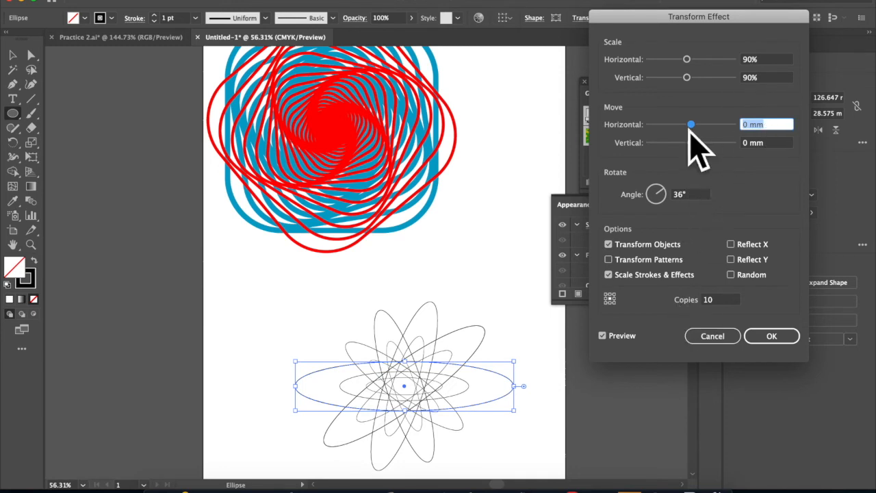
- Try a horizontal move of 10 mm for the ellipse's copies in the Transform effect
type("10")
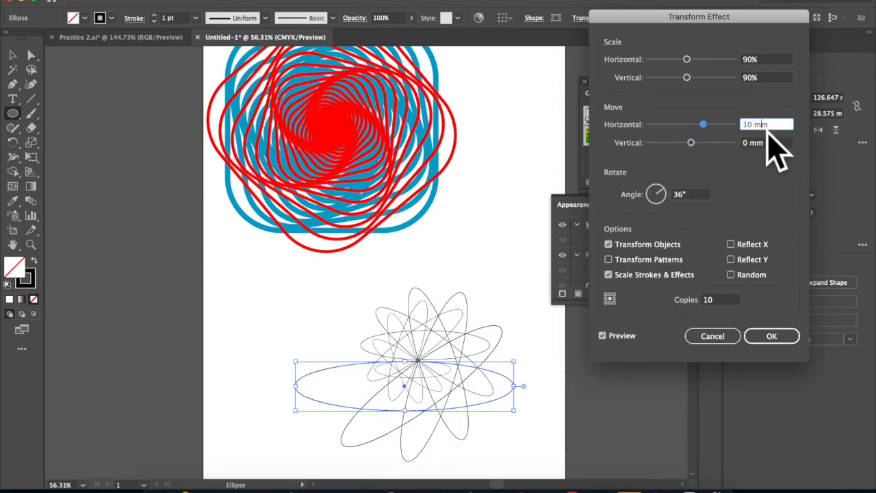
type("10")
key("Tab")
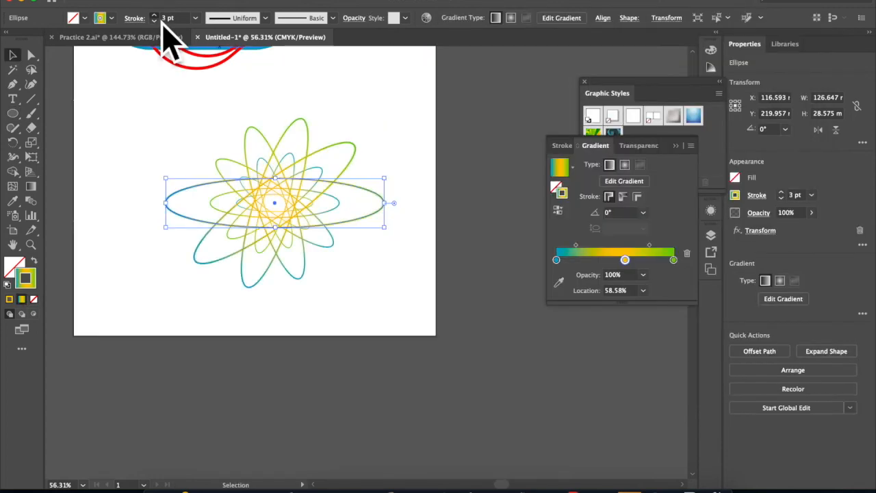
- Draw a circle about 148 mm across centered on the gradient ellipse design, with a black fill and no stroke
left_click(120, 106)
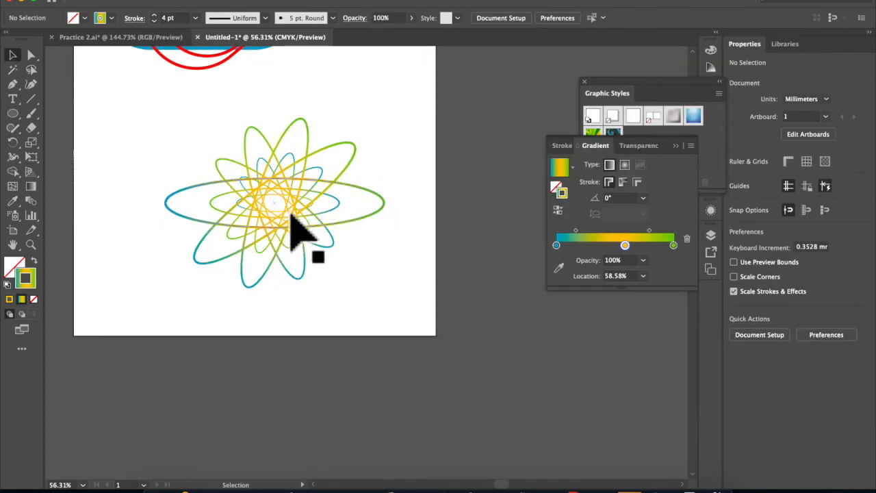
left_click(13, 113)
left_click_drag(274, 203, 414, 318)
left_click(100, 18)
left_click(34, 39)
left_click(112, 18)
left_click(85, 19)
left_click(7, 37)
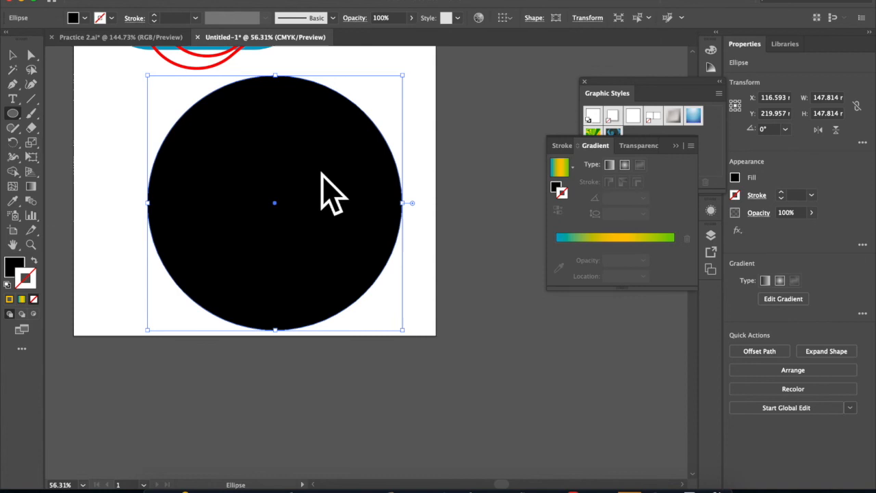
- Send the black circle behind the gradient ellipse design
right_click(317, 173)
mouse_move(408, 366)
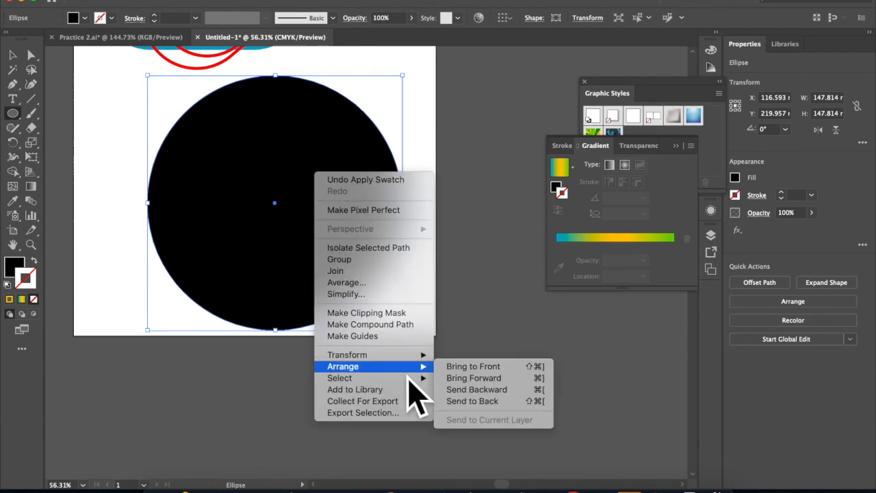
left_click(479, 401)
left_click(12, 55)
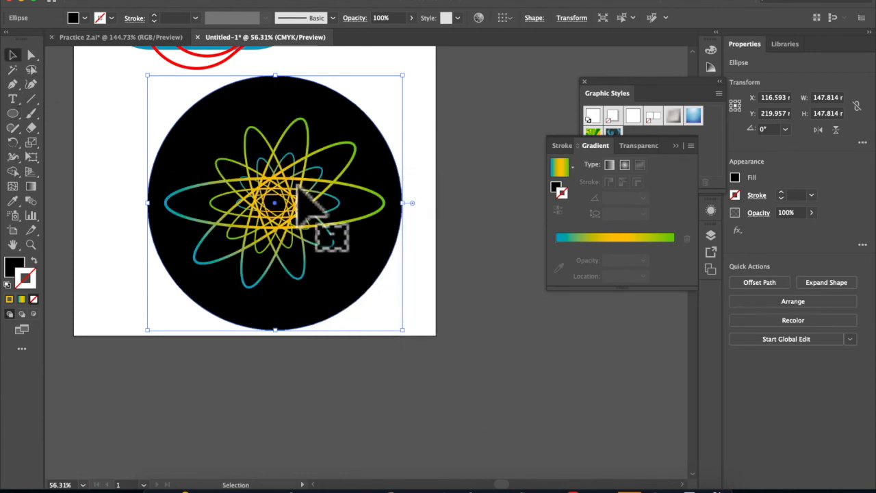
- Duplicate the gradient ellipse design, rotate the copy to about 38.4° and center it over the original
left_click(299, 194)
left_click_drag(300, 193, 392, 253, "alt")
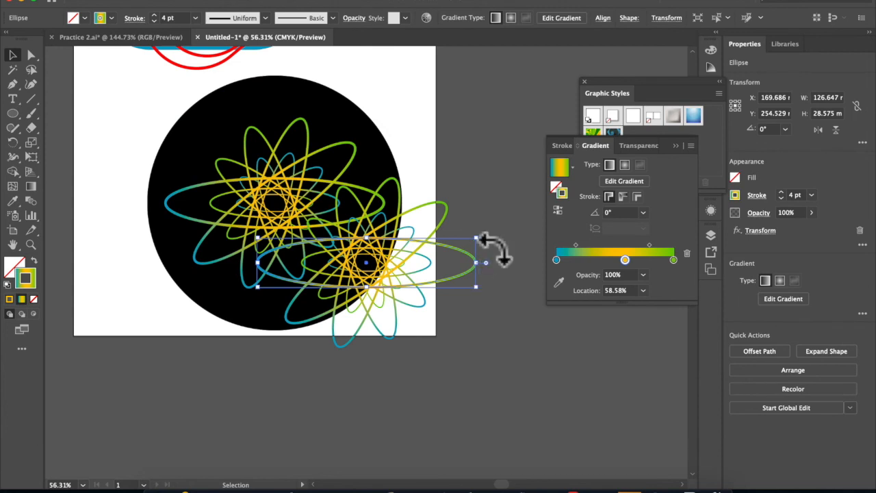
left_click_drag(488, 241, 449, 172)
left_click_drag(371, 279, 293, 219)
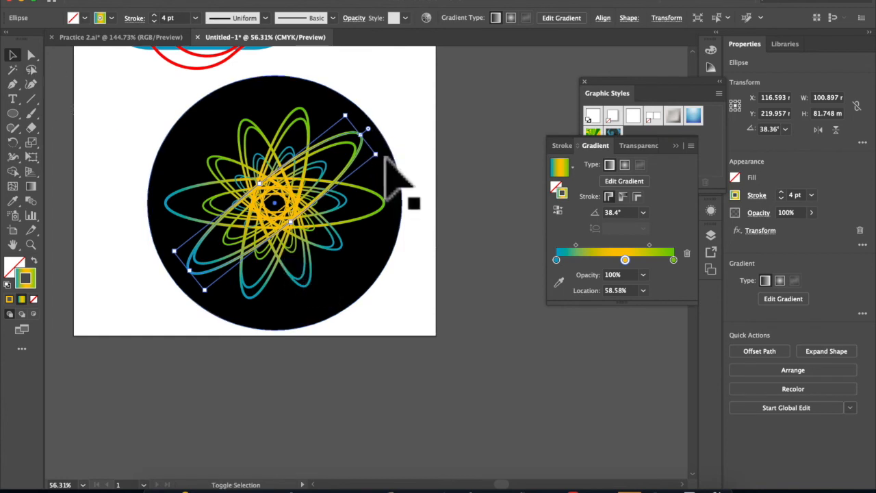
- Try rotating the overlaid ellipse copy to about 57.1° and 30°, and undo the last change
left_click_drag(380, 152, 370, 132)
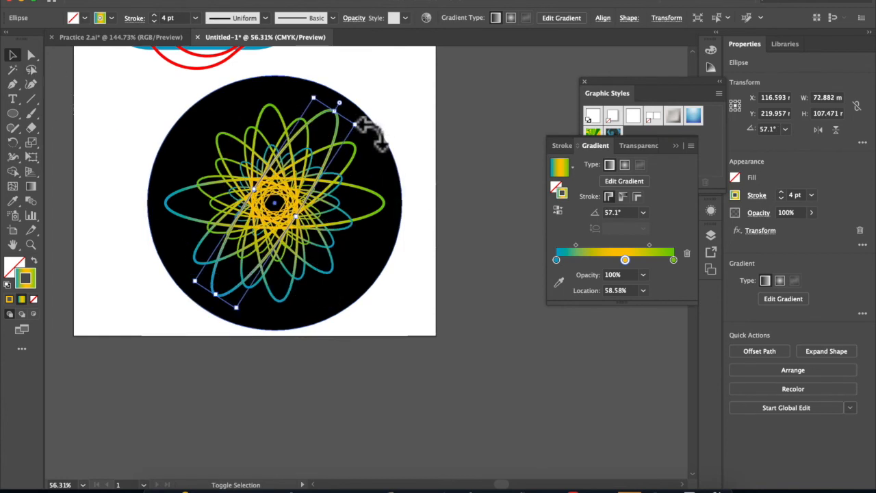
left_click_drag(194, 281, 369, 119)
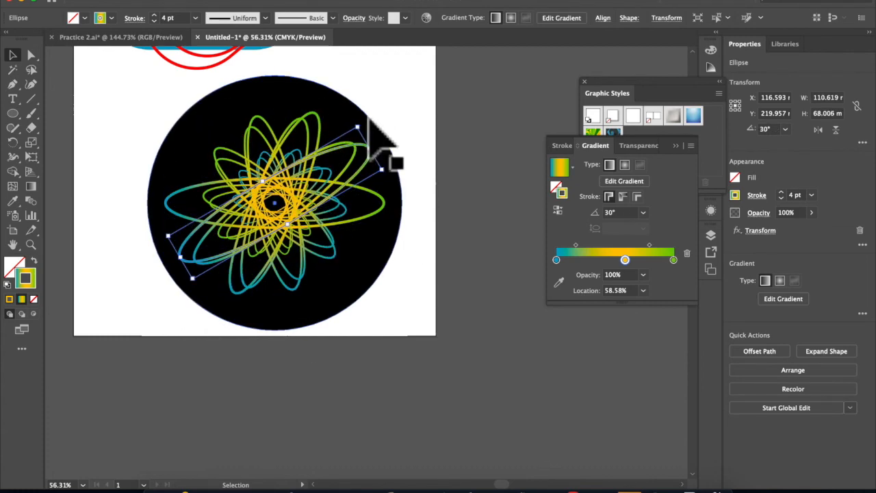
left_click_drag(391, 185, 279, 203)
key("super+z")
- Rotate another overlaid ellipse copy to about -21.1° to fill out the spirograph on the black circle
left_click_drag(397, 259, 367, 267)
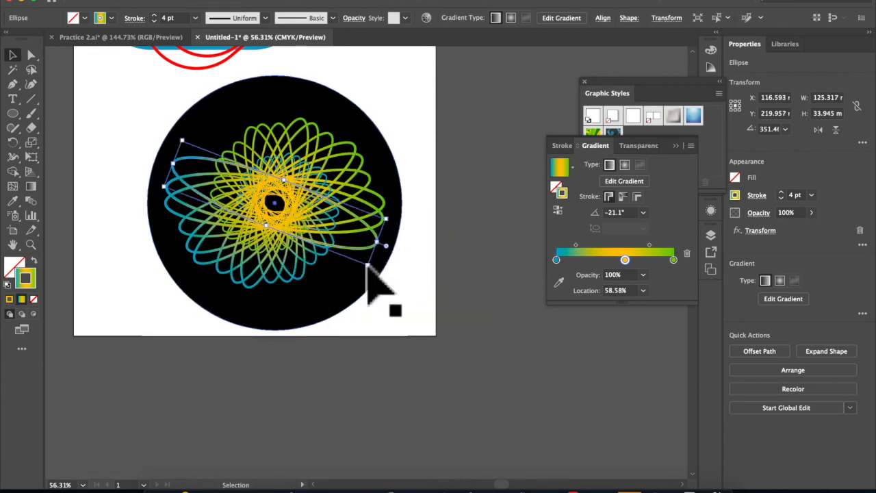
left_click(392, 357)
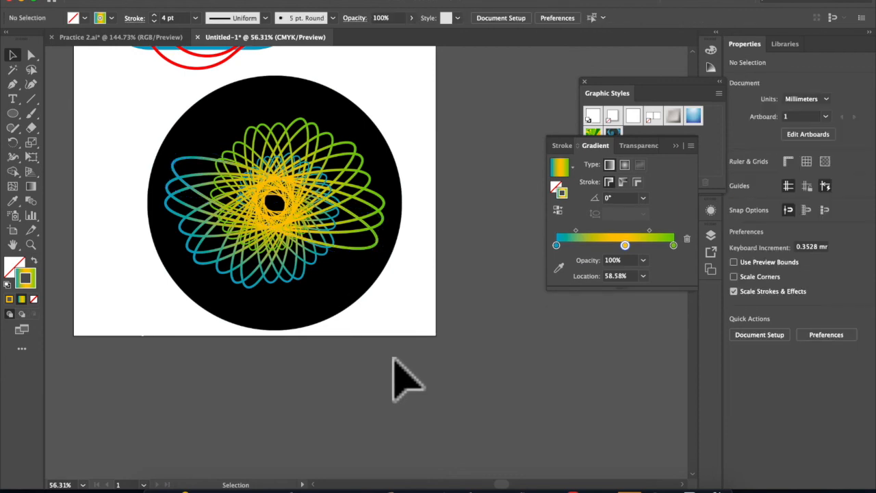
left_click(197, 214)
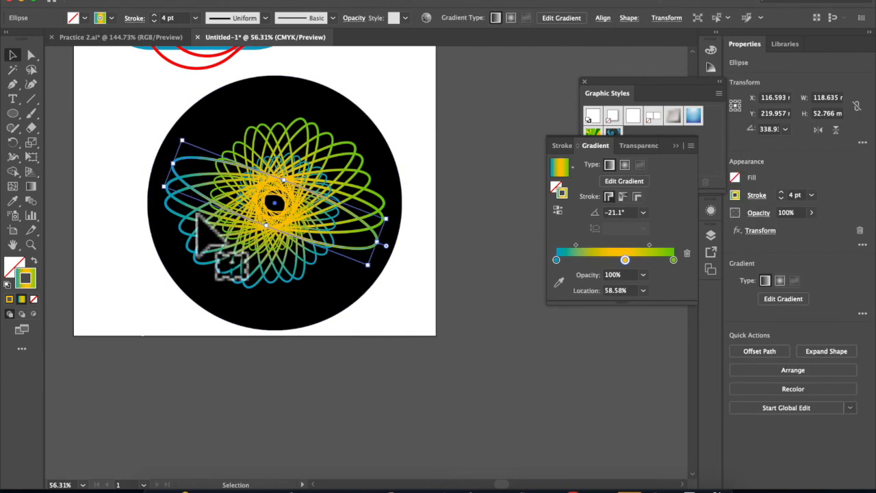
- Copy the black circle onto the red and blue design and enlarge it to about 181 mm across
scroll(287, 274, "up", 6)
left_click(411, 347)
key("super+c")
key("super+v")
left_click_drag(406, 334, 298, 218)
left_click_drag(384, 273, 444, 334)
- Send the enlarged black circle behind the red and blue design
right_click(370, 234)
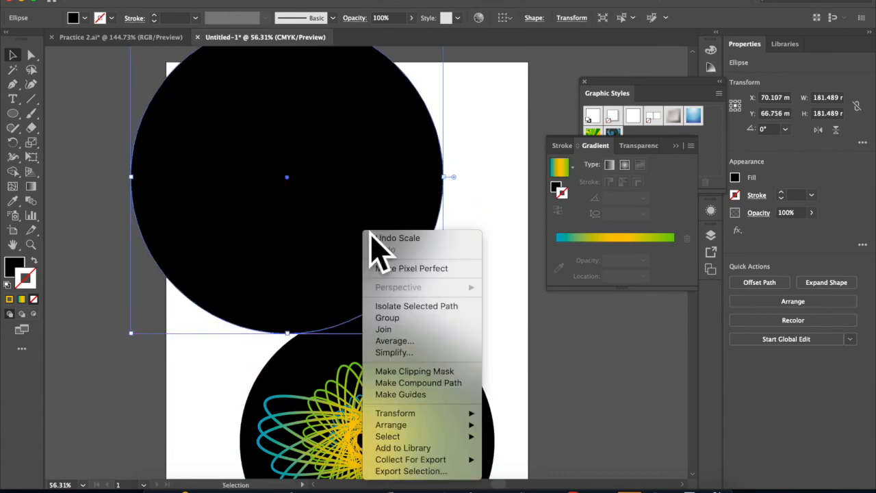
mouse_move(445, 424)
left_click(479, 460)
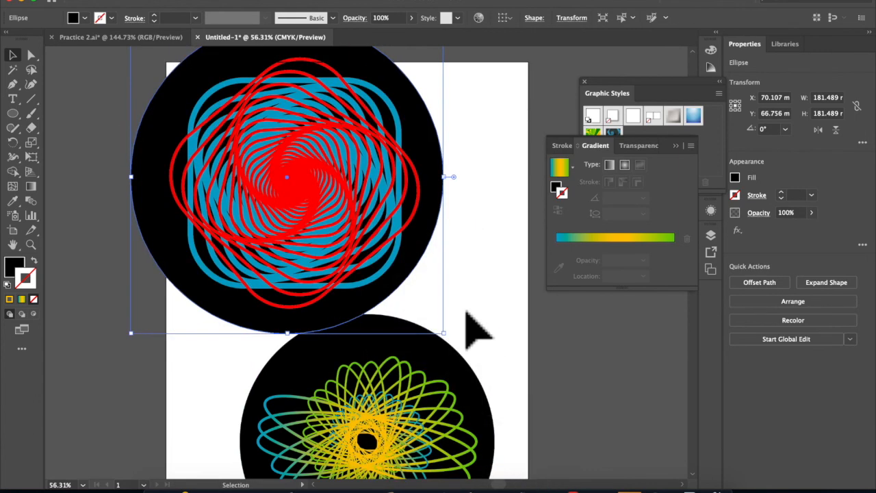